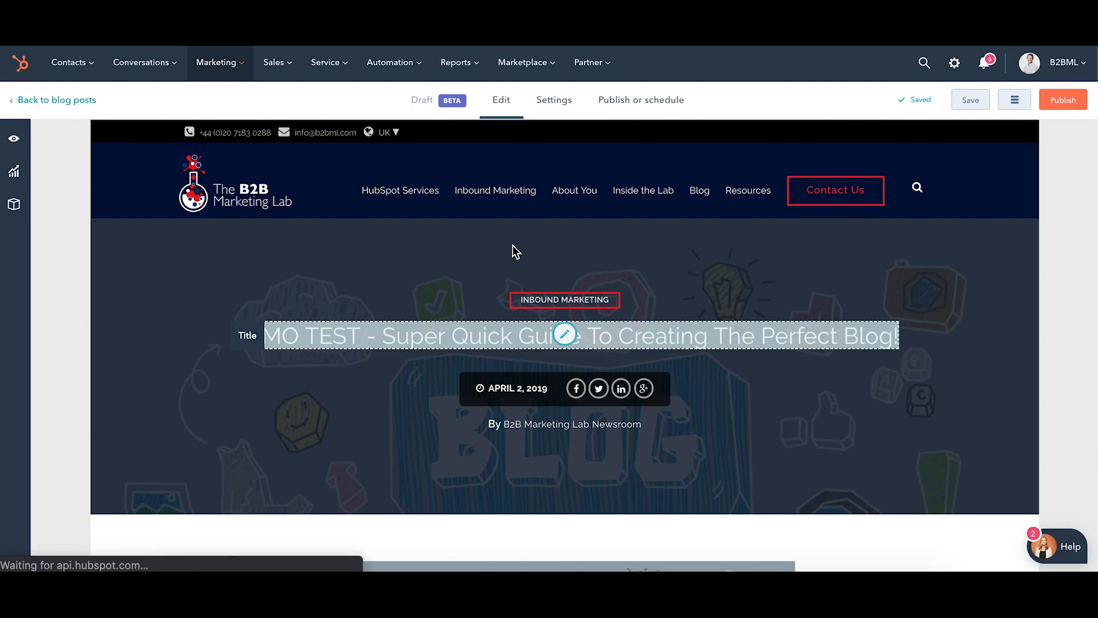
Review the blog post's settings, covering its title, URL, author, tags, meta description, campaign and featured image.
left_click(554, 106)
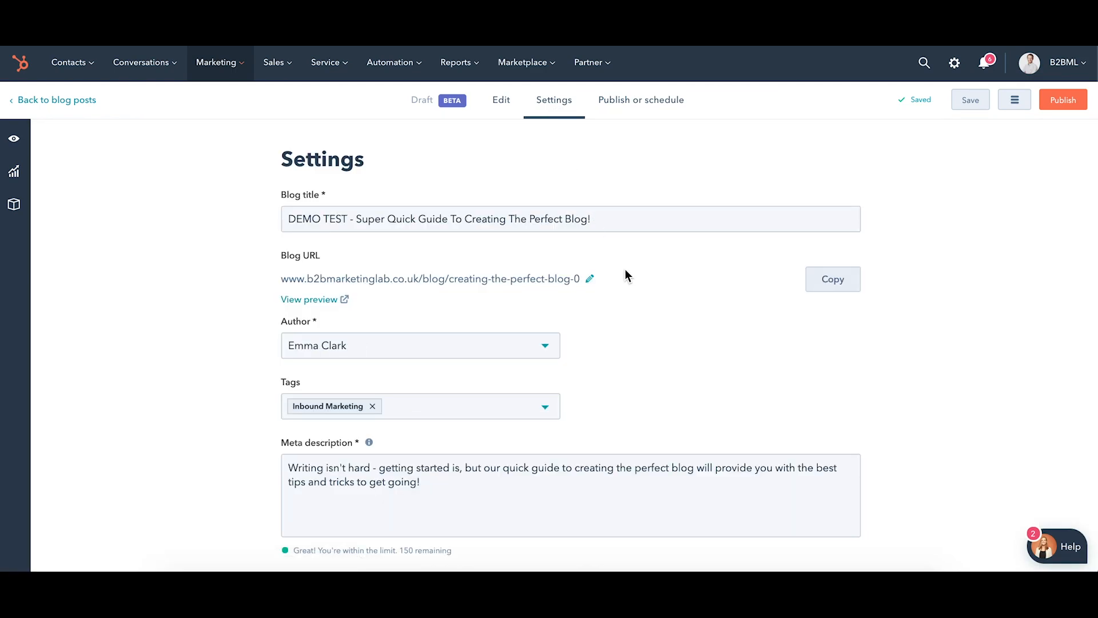
scroll(627, 279, "down", 3)
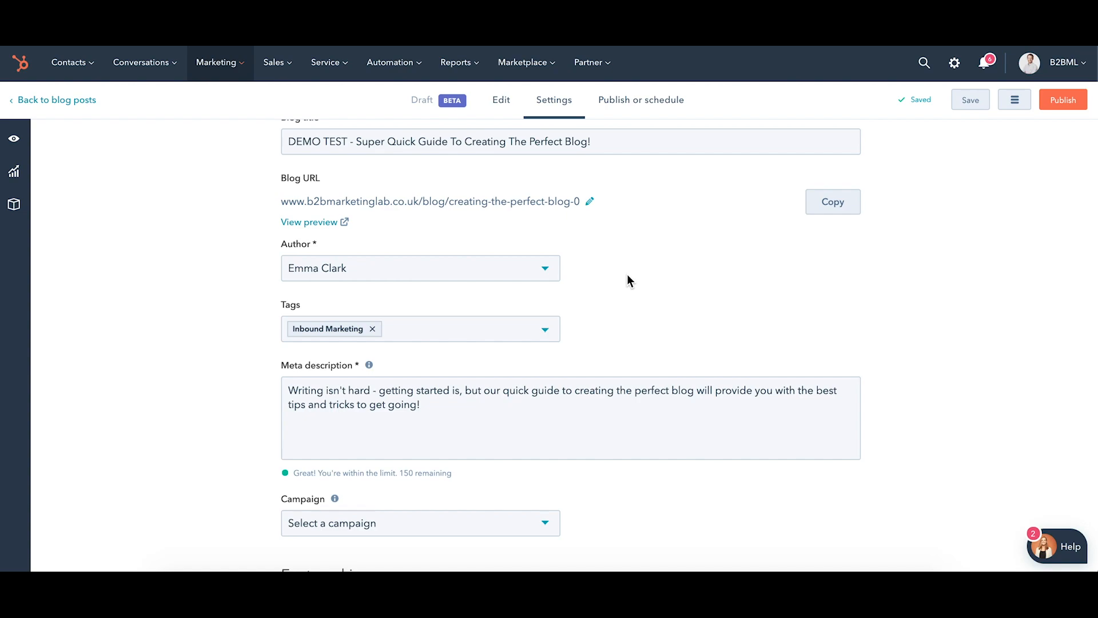
scroll(517, 227, "up", 1)
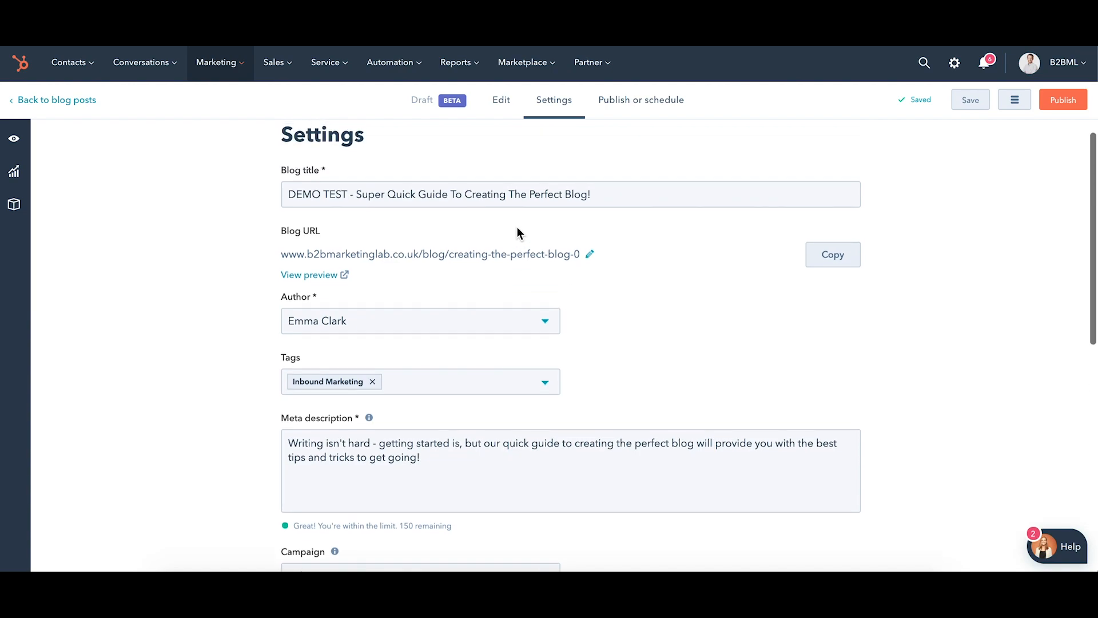
scroll(517, 228, "down", 4)
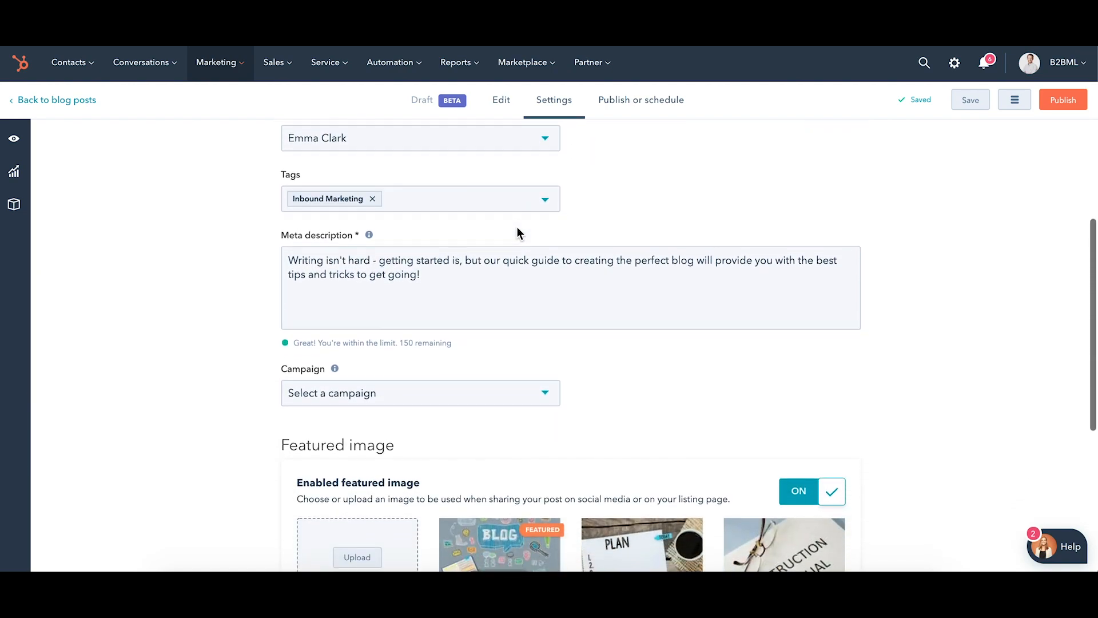
scroll(517, 227, "down", 2)
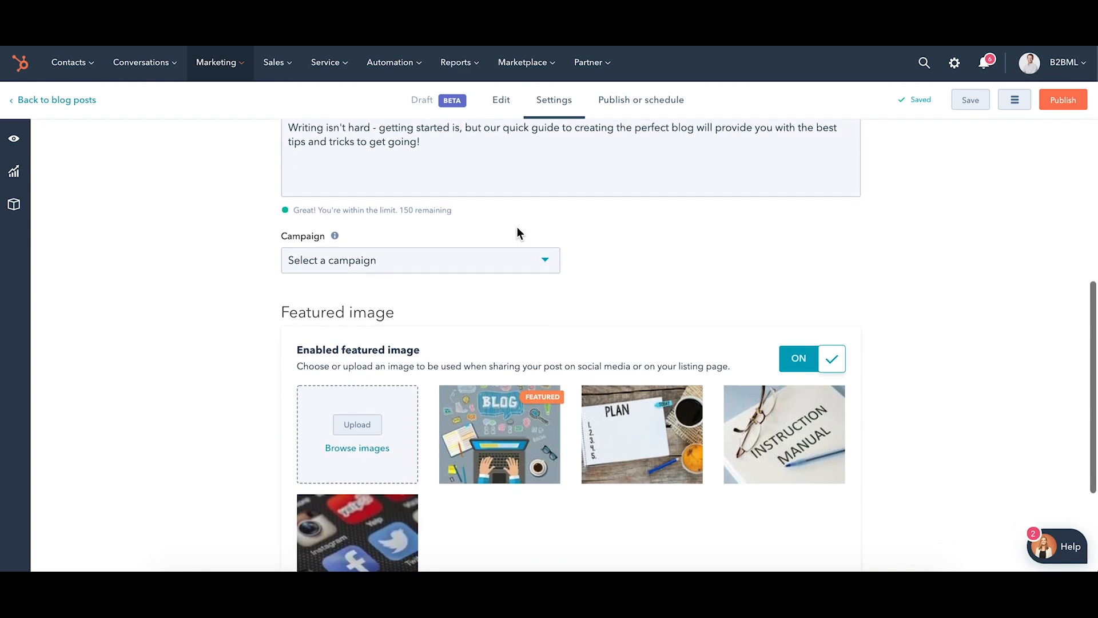
scroll(517, 227, "up", 1)
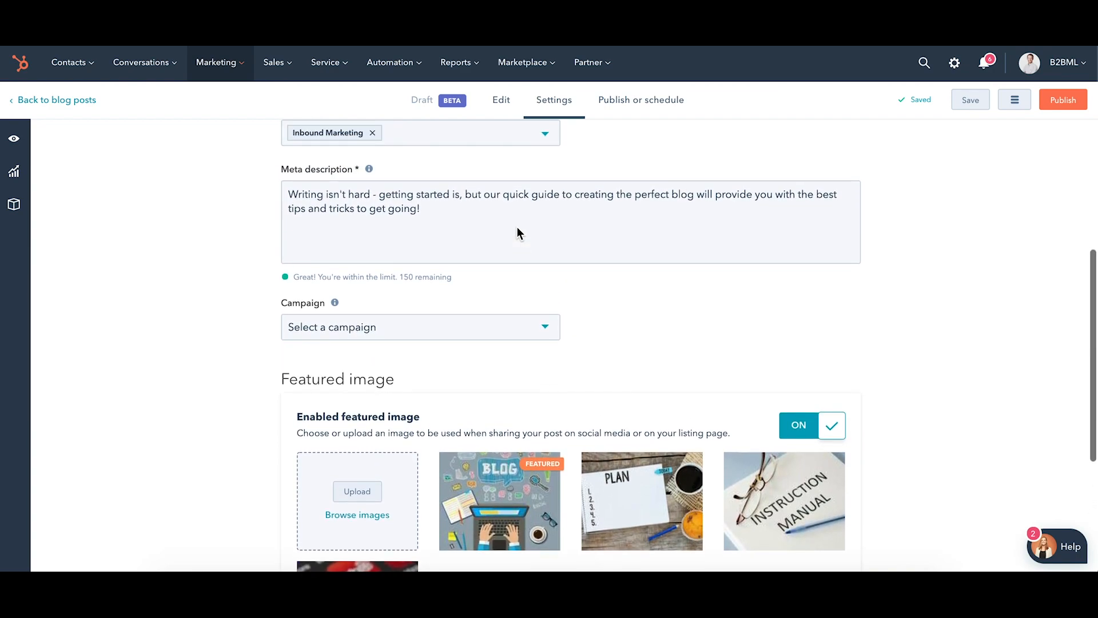
scroll(517, 226, "up", 1)
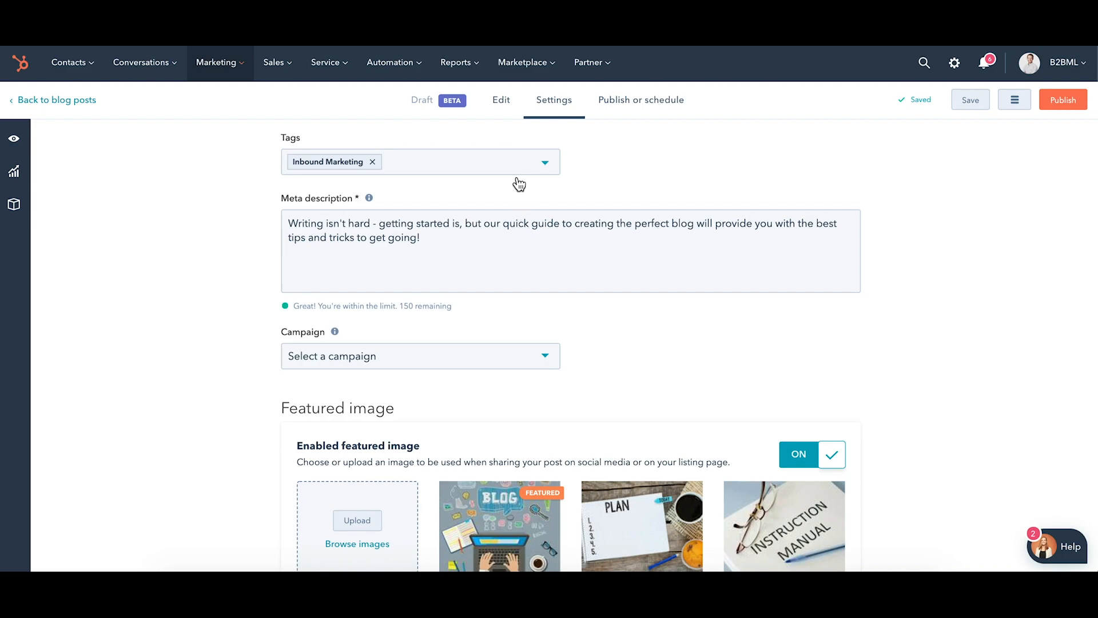
scroll(587, 179, "up", 8)
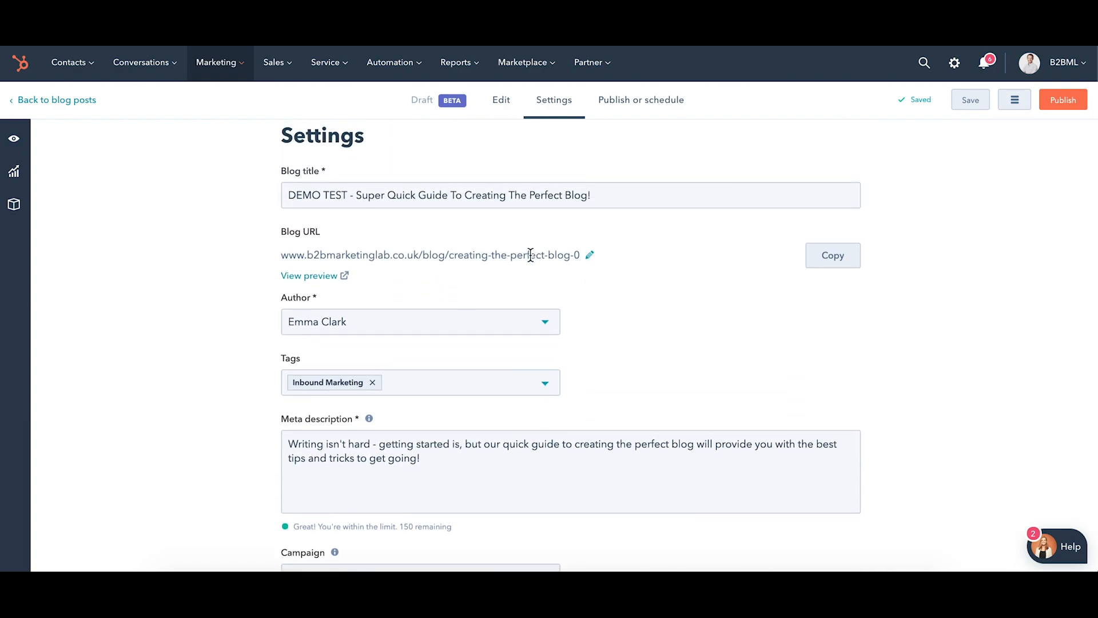
scroll(530, 255, "down", 2)
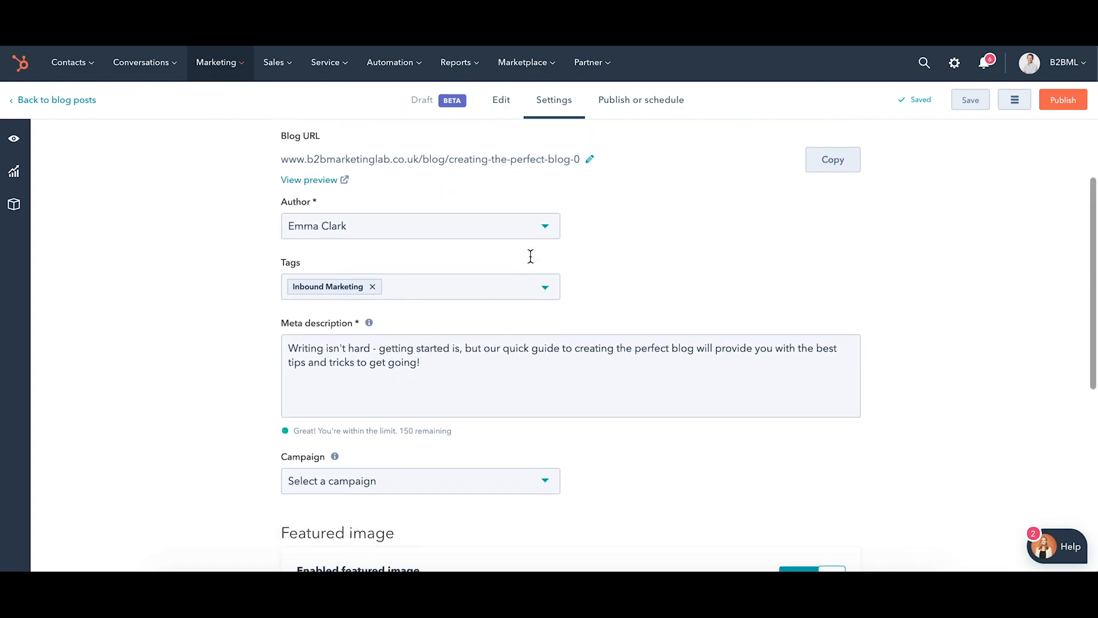
scroll(530, 256, "down", 2)
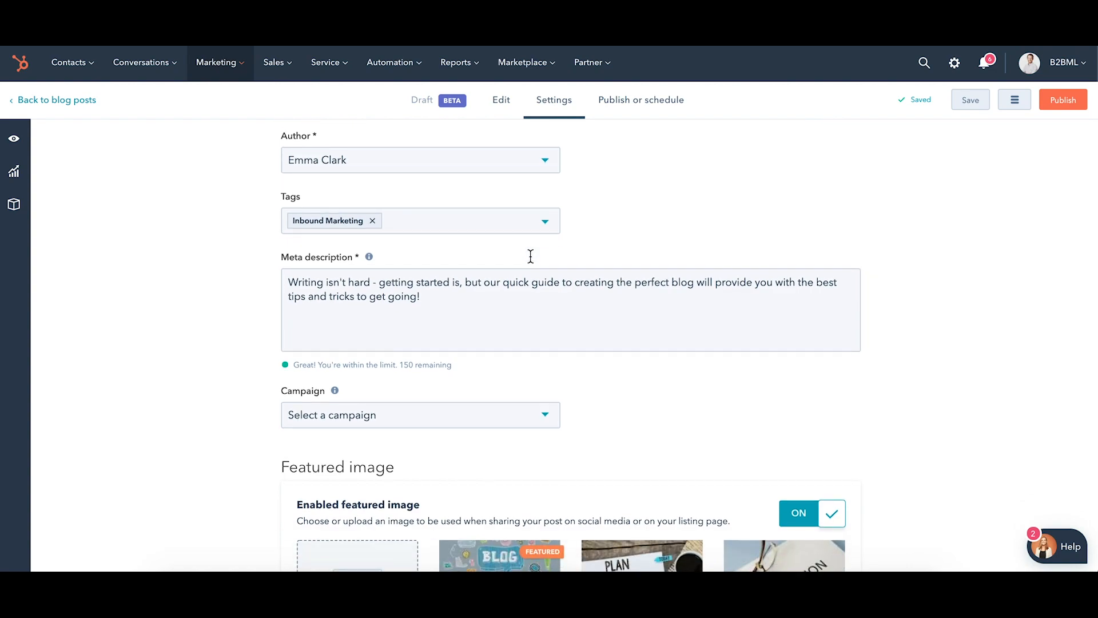
scroll(530, 257, "down", 2)
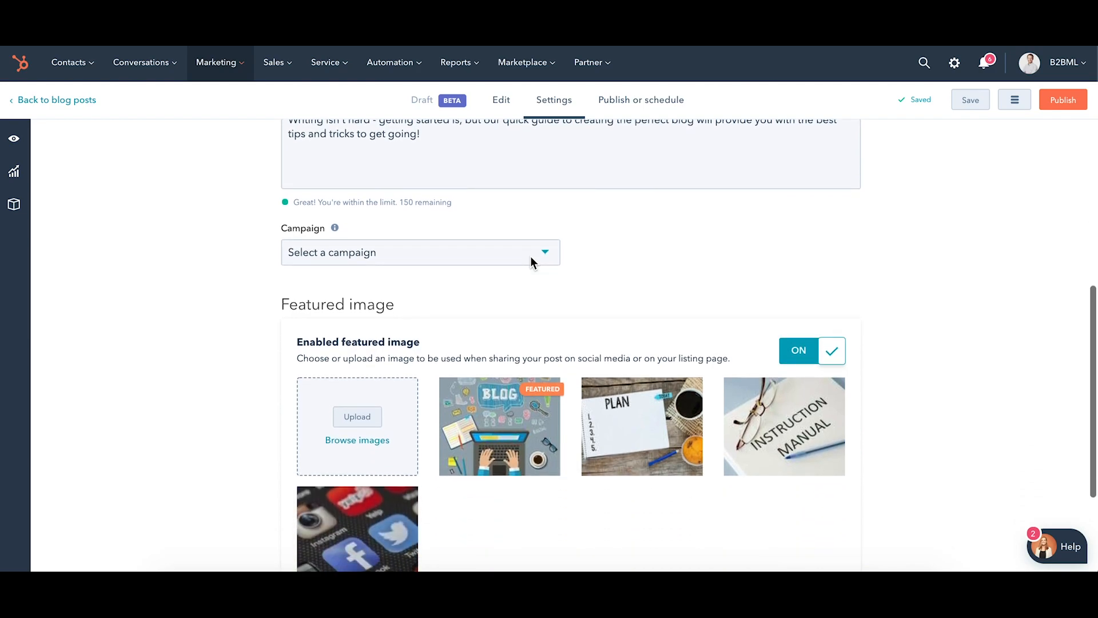
scroll(507, 408, "down", 2)
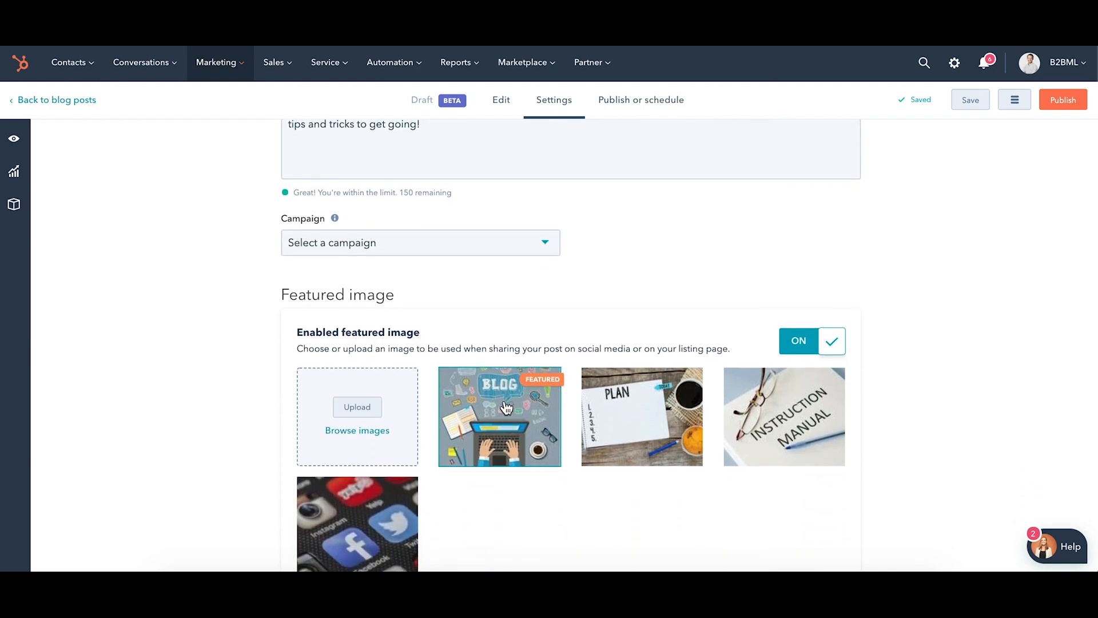
scroll(507, 408, "up", 5)
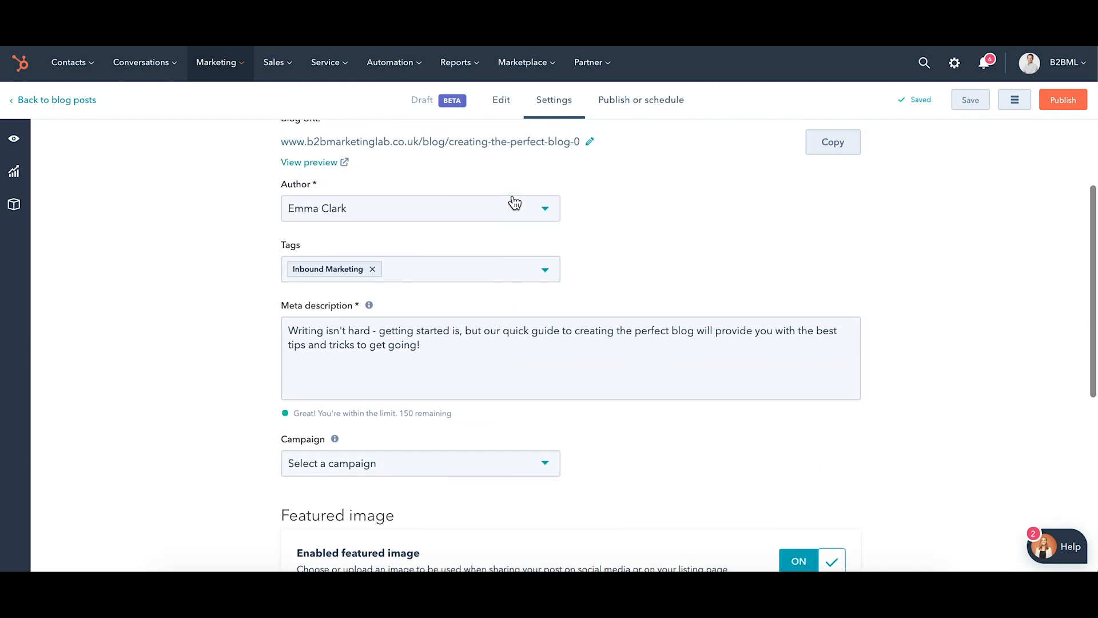
Return to the post's content editor and read through the body from the header image to the "Preparing to write" section.
left_click(501, 113)
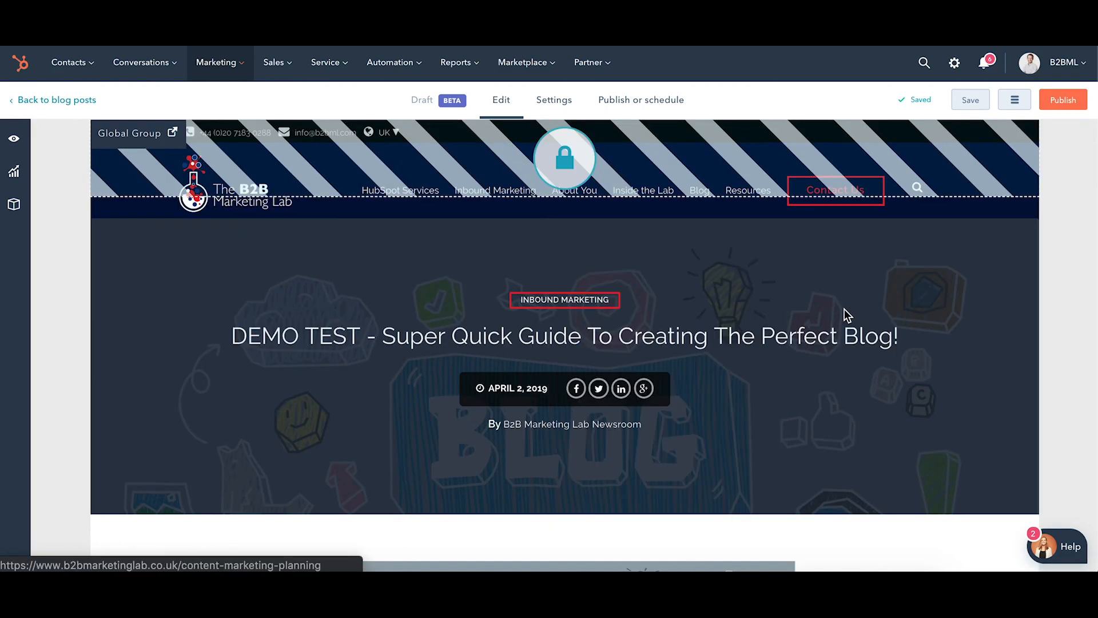
scroll(851, 318, "down", 5)
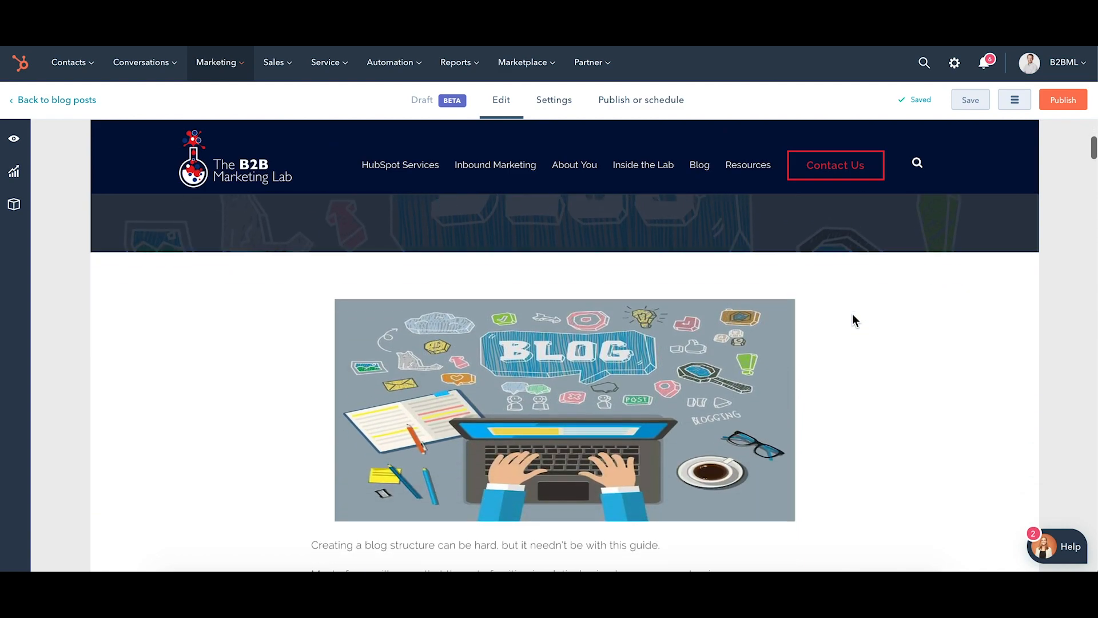
scroll(852, 314, "down", 3)
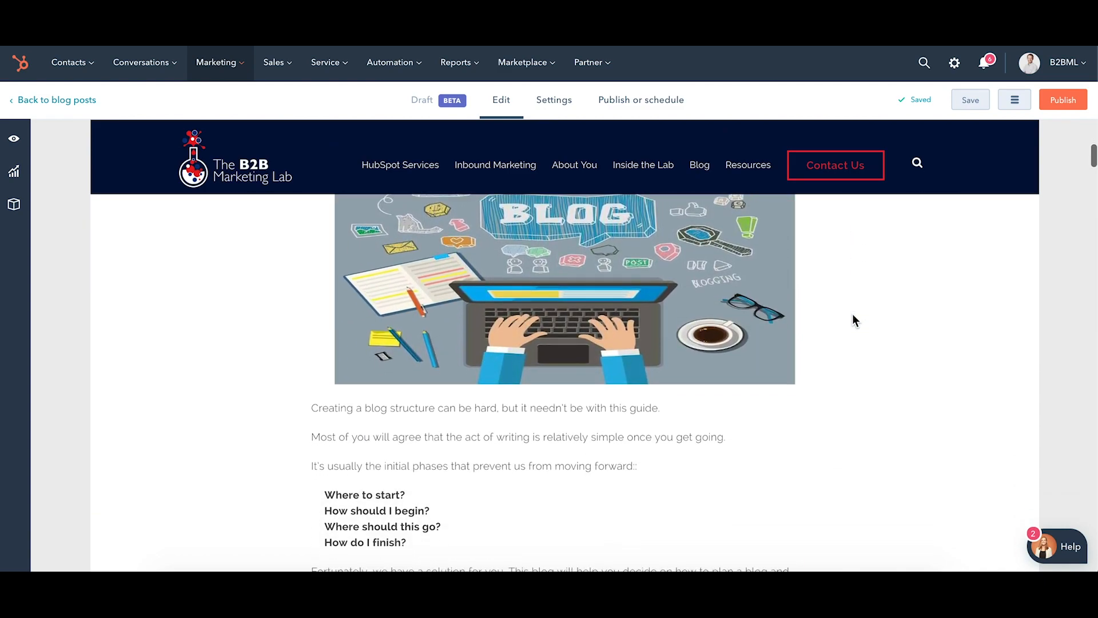
scroll(852, 315, "down", 2)
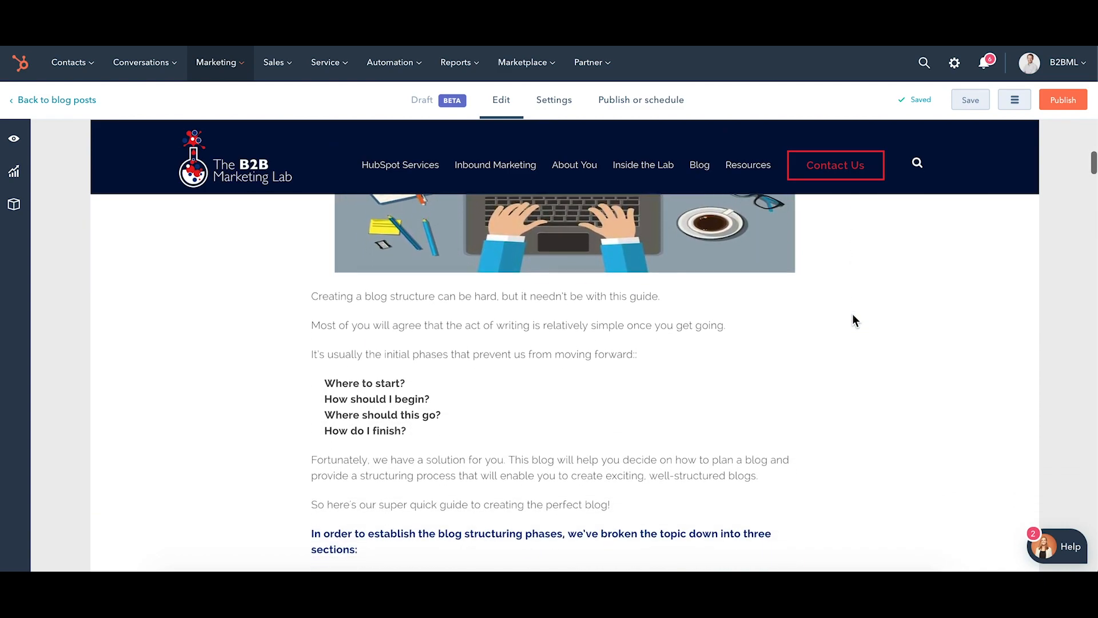
scroll(852, 314, "down", 3)
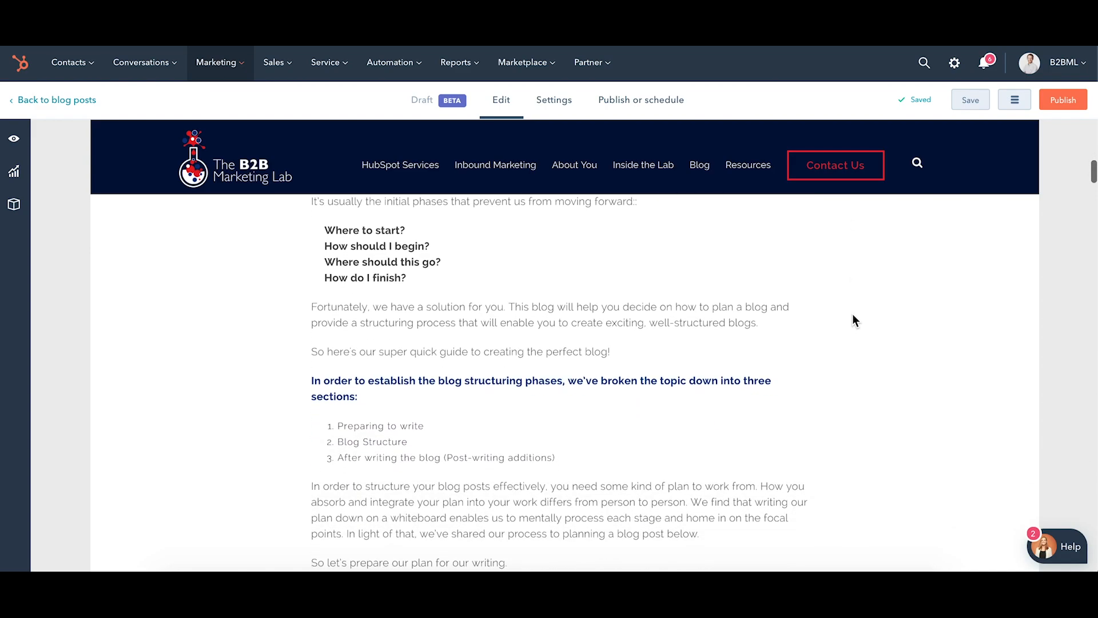
scroll(852, 319, "down", 3)
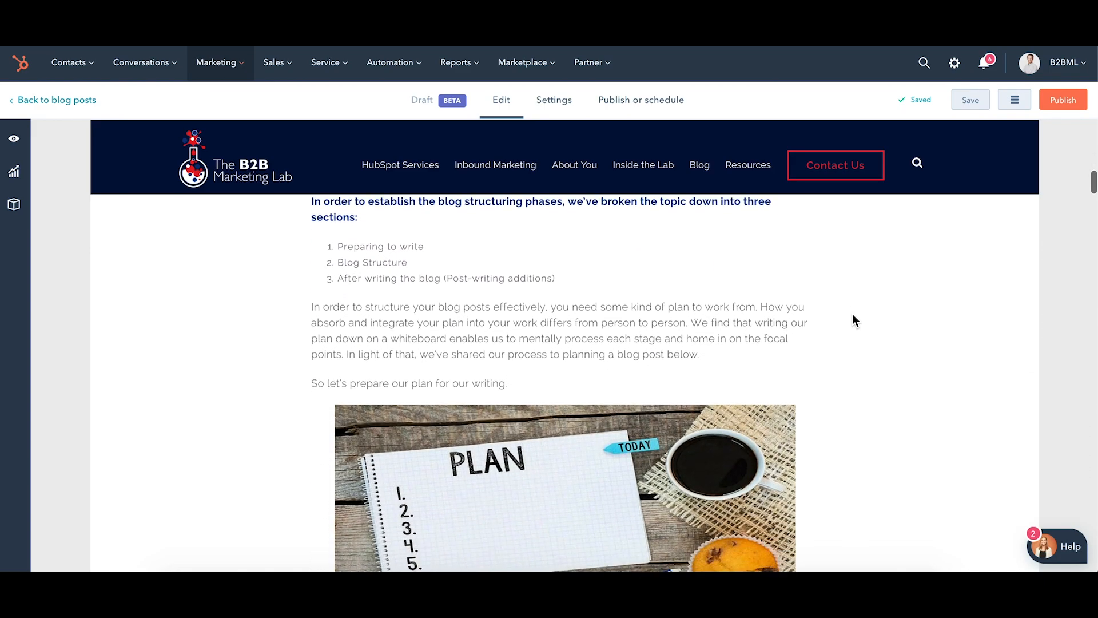
scroll(852, 319, "down", 3)
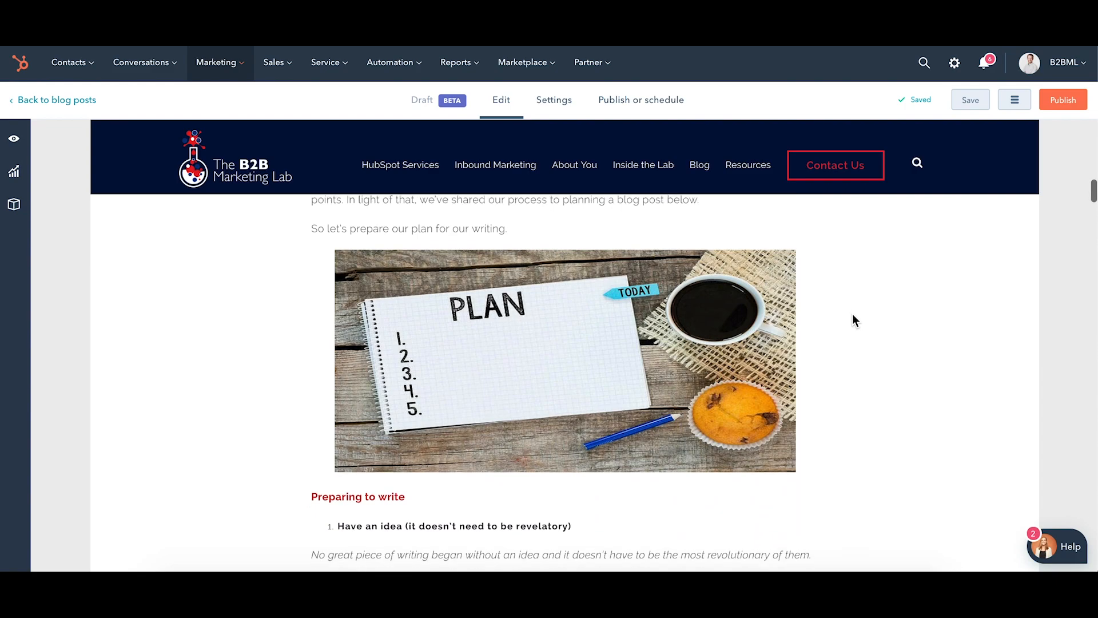
scroll(852, 319, "down", 10)
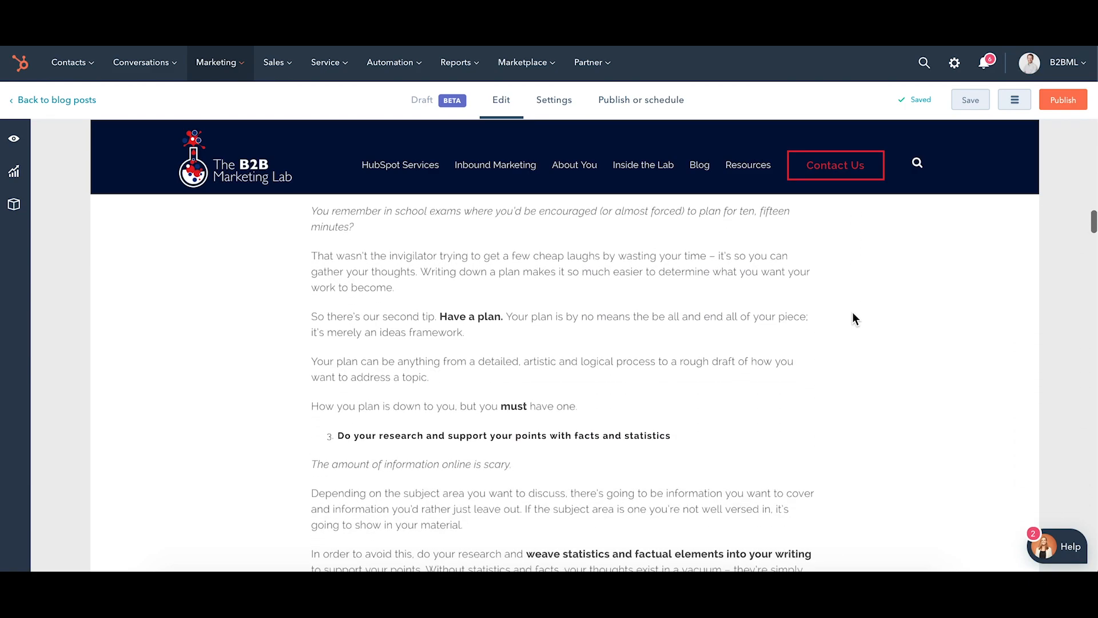
Inspect the PLAN image's options, checking its alt text and its size, layout and spacing settings.
scroll(863, 269, "up", 6)
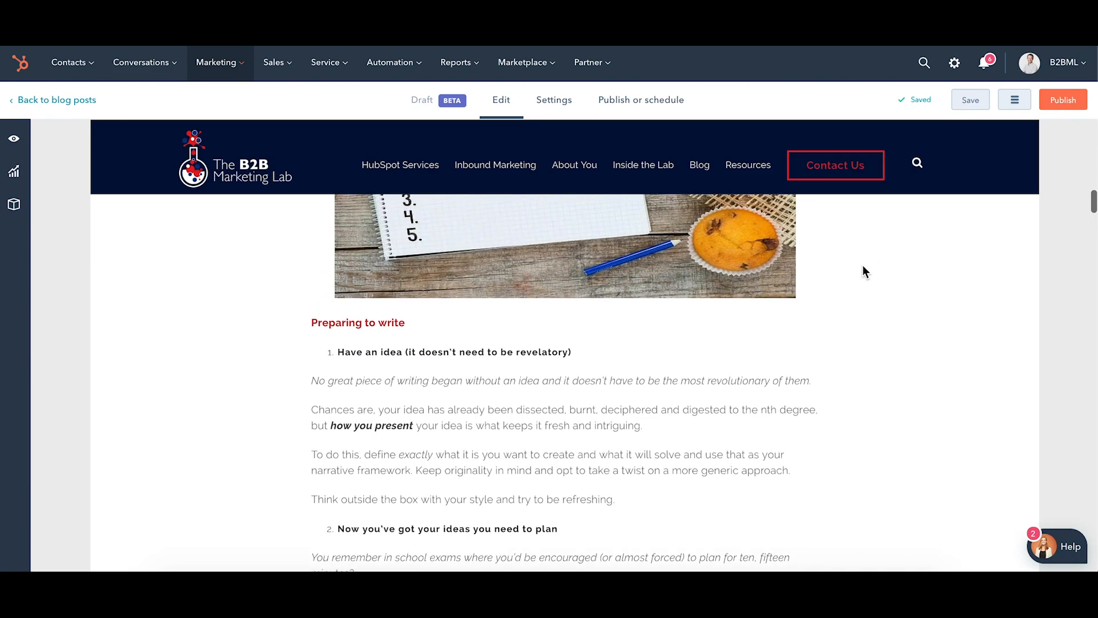
scroll(863, 265, "up", 3)
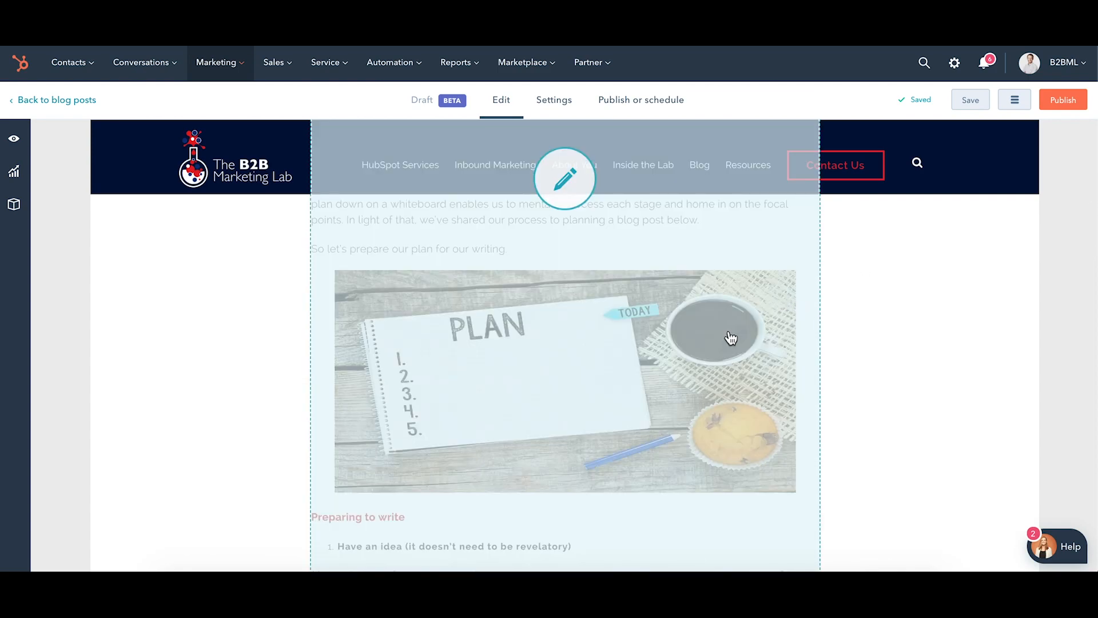
left_click(731, 338)
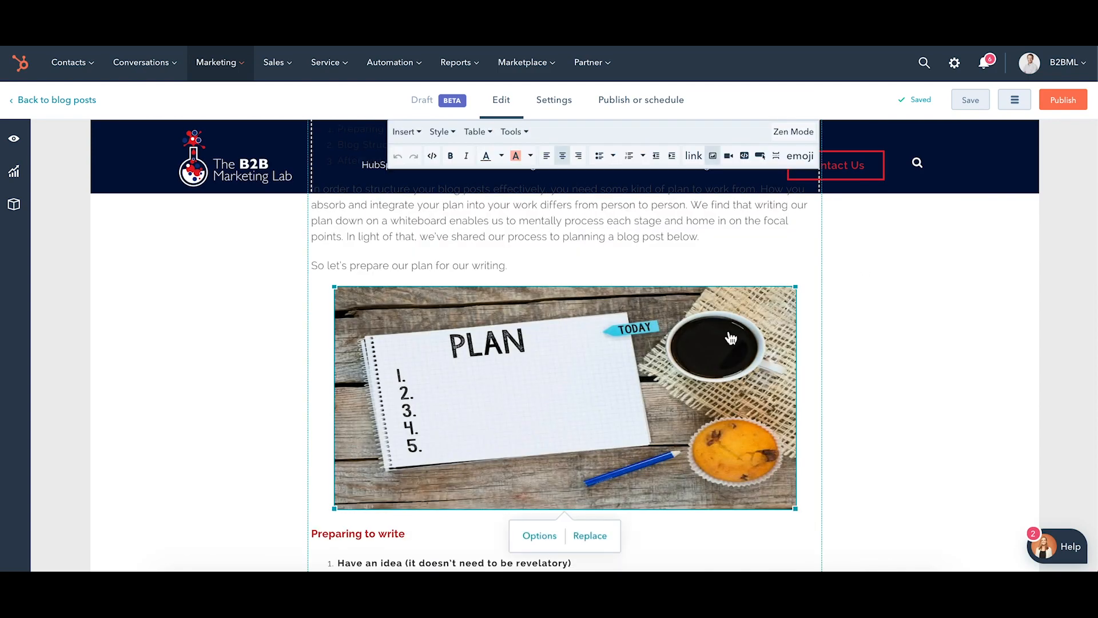
left_click(547, 533)
left_click(559, 458)
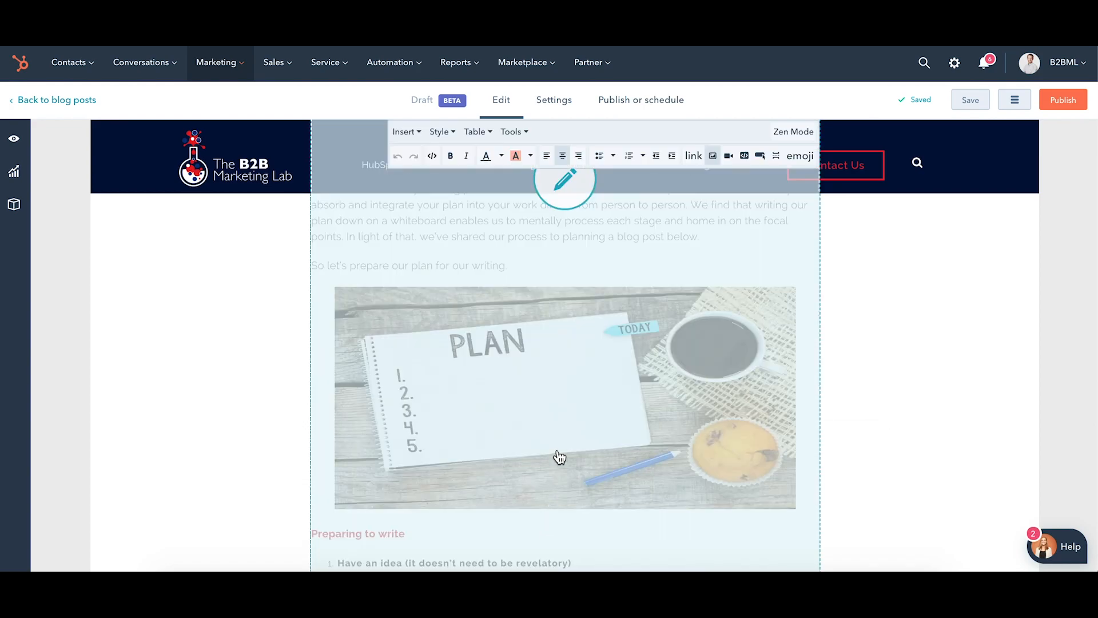
left_click(541, 533)
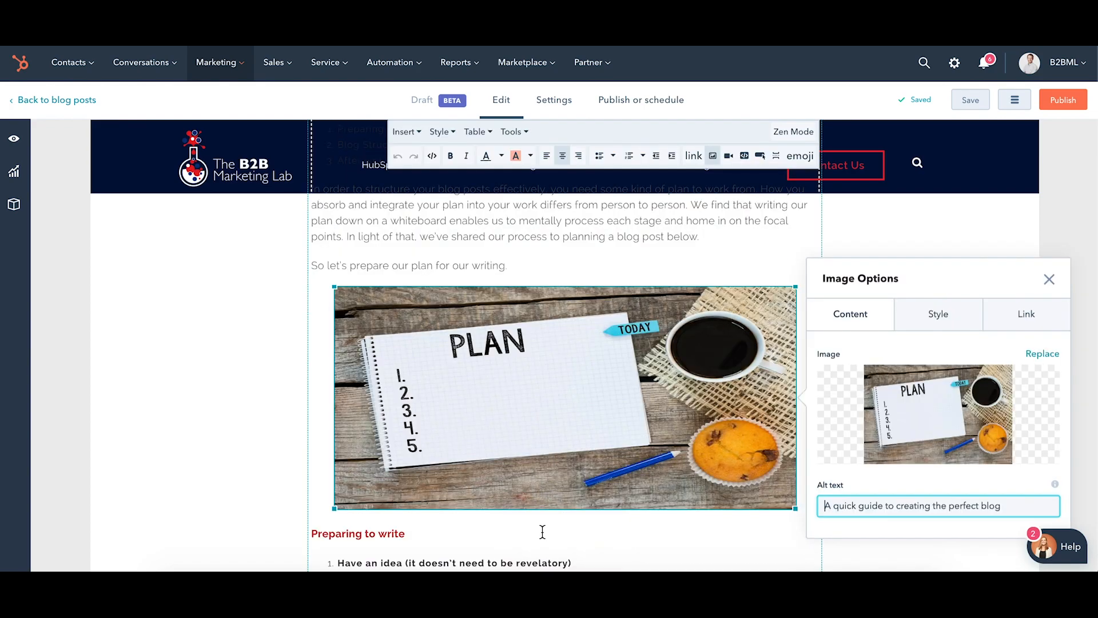
left_click(920, 326)
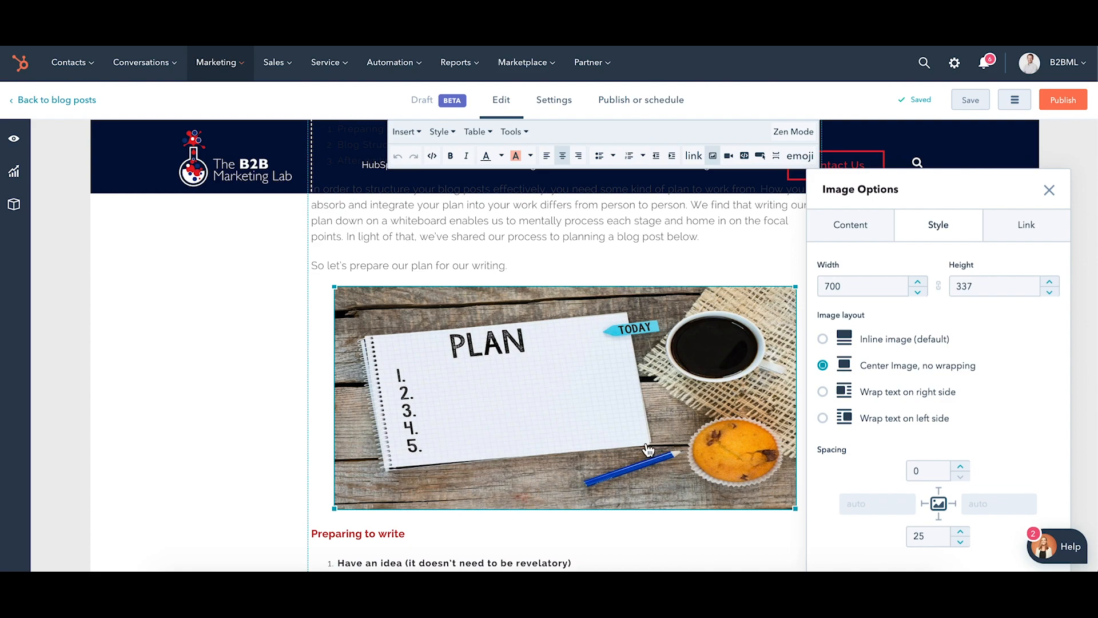
left_click(289, 404)
Leave the PLAN image's options and examine the read-more separator in the post's introduction.
scroll(397, 333, "up", 5)
left_click(396, 337)
scroll(395, 329, "up", 3)
scroll(395, 332, "down", 1)
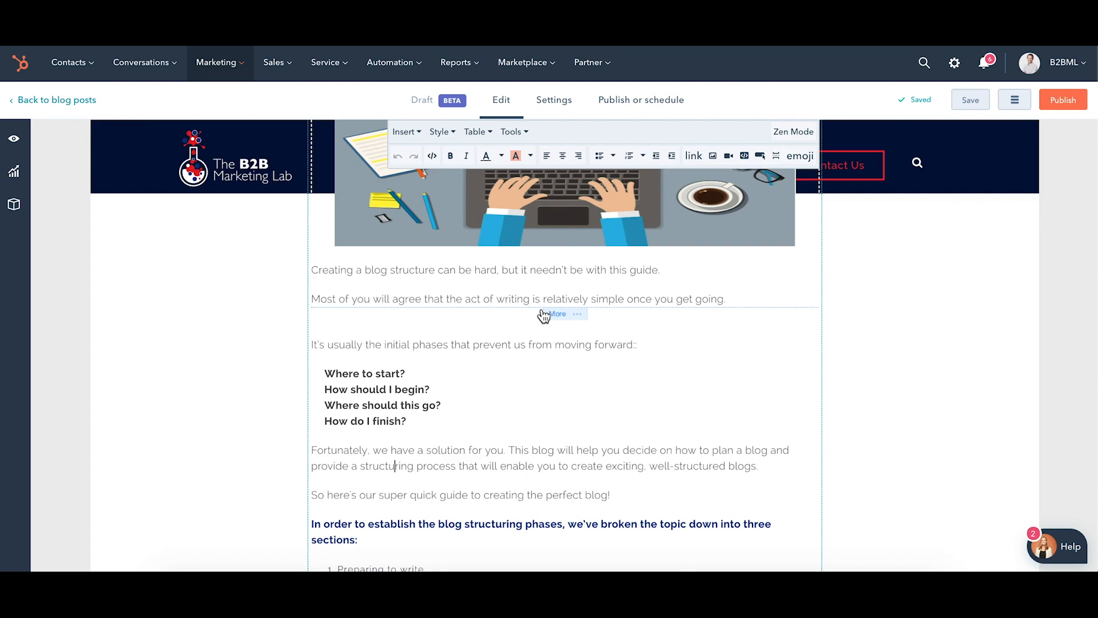
Read through the body from the introduction's questions to the "Design an alluring headline" section, checking headings, lists, bold text and images.
scroll(544, 316, "down", 3)
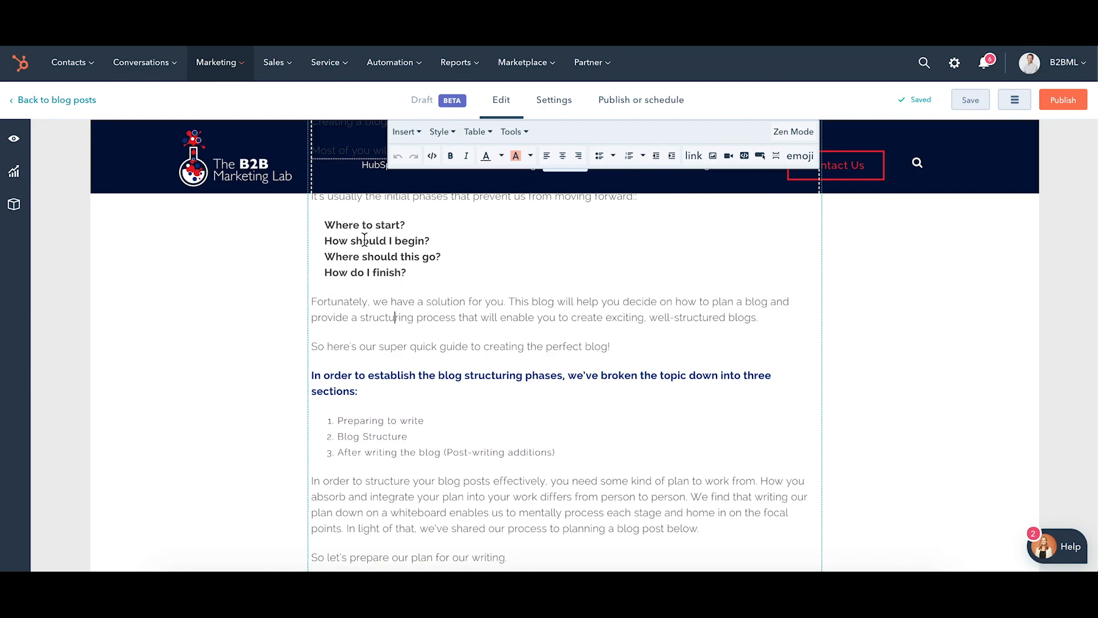
scroll(437, 293, "down", 3)
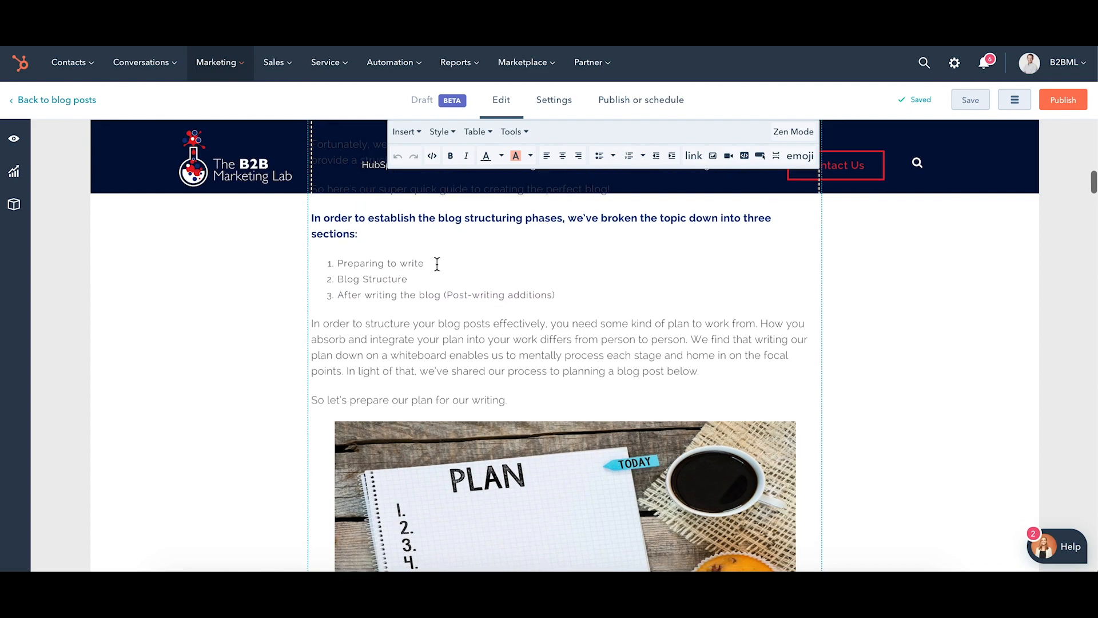
scroll(436, 263, "down", 8)
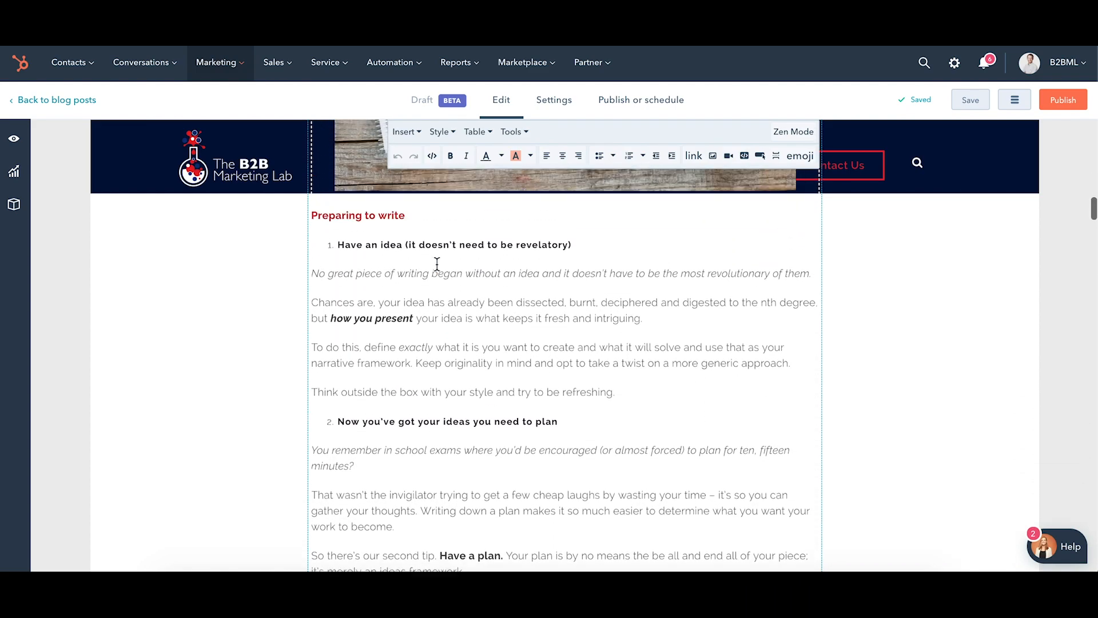
scroll(437, 264, "up", 1)
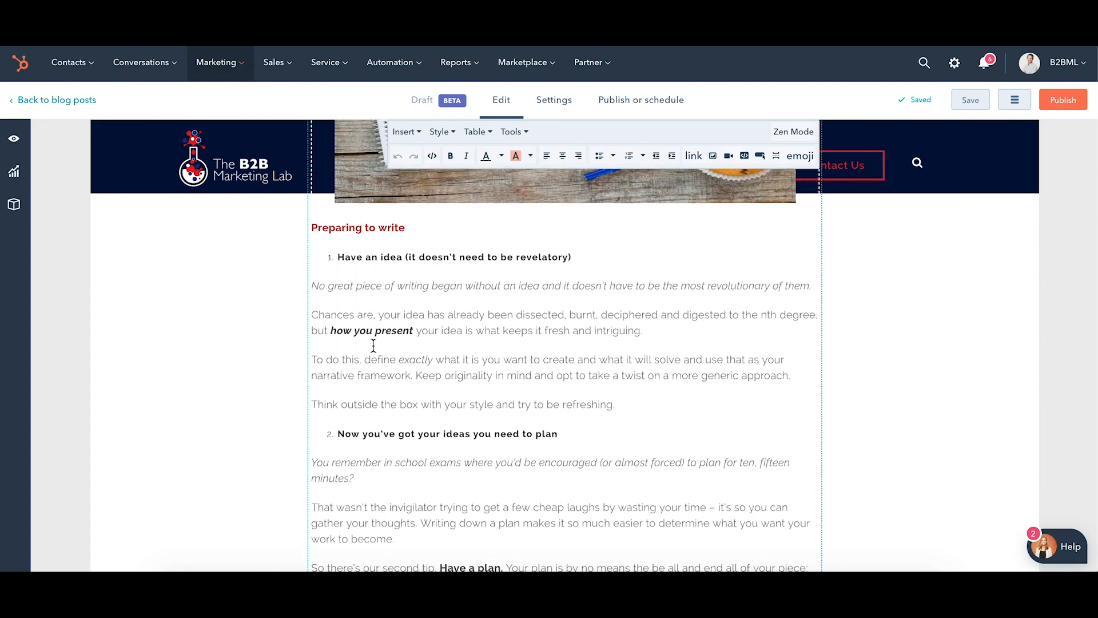
scroll(376, 394, "down", 3)
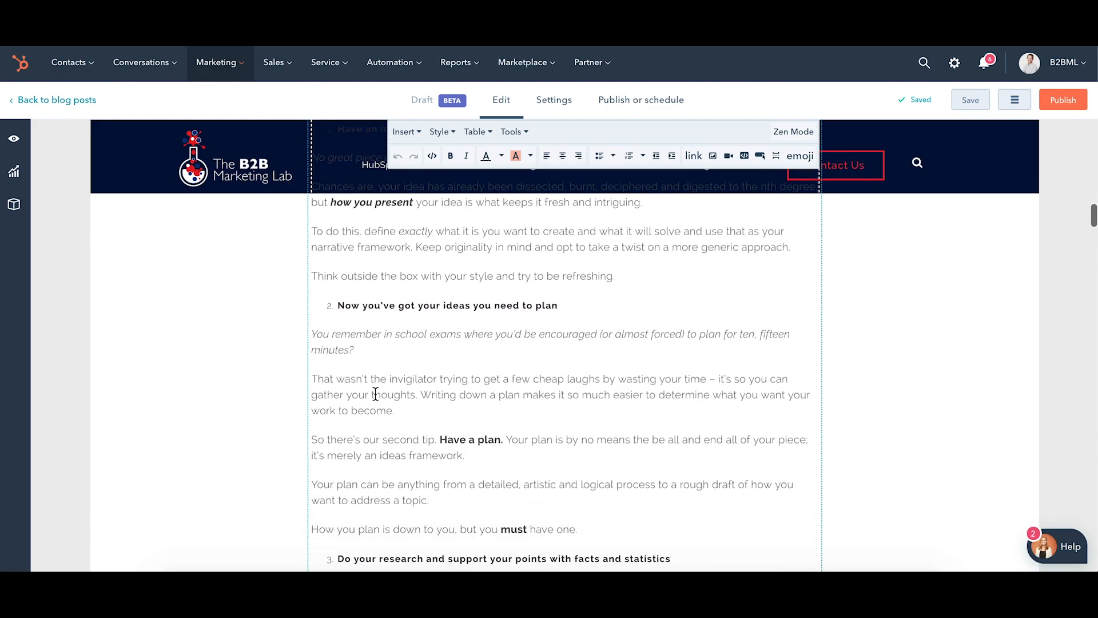
scroll(376, 394, "down", 3)
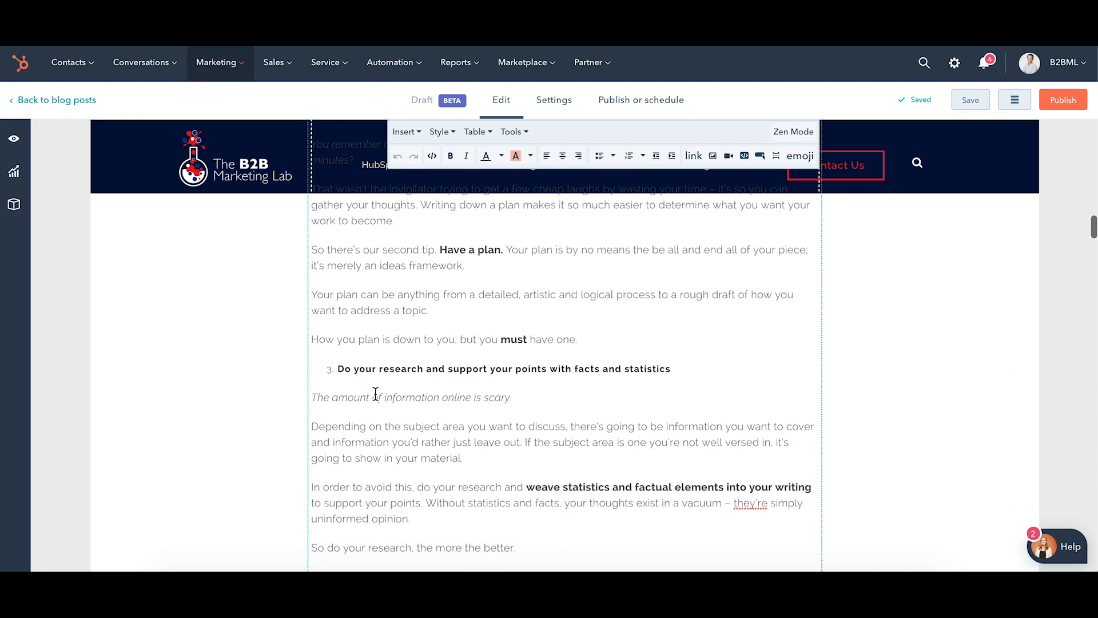
scroll(376, 393, "down", 4)
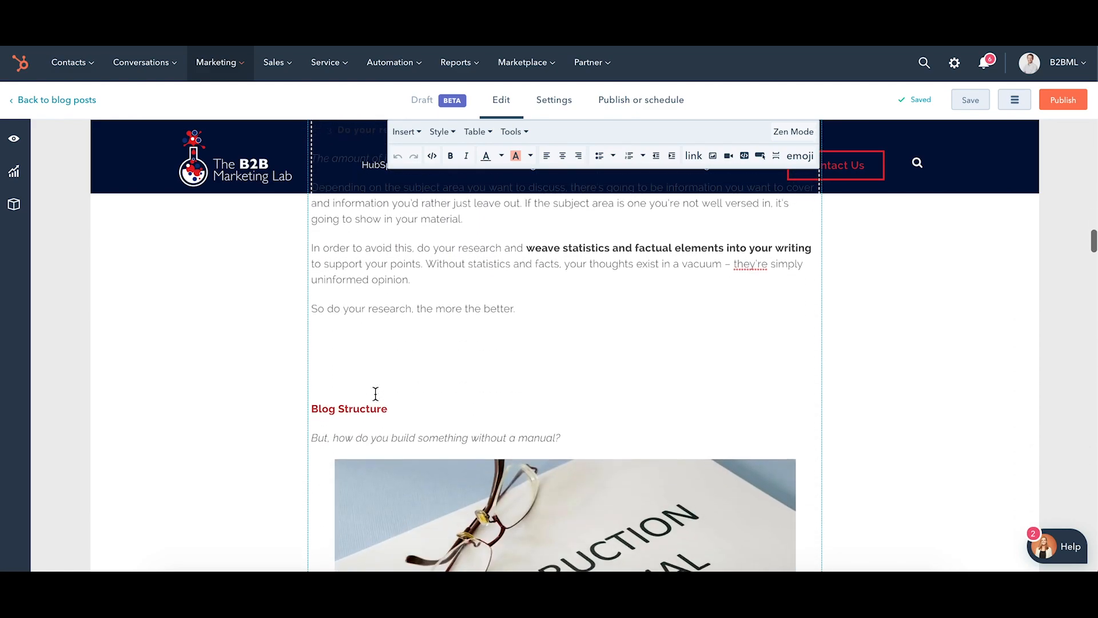
scroll(376, 393, "down", 6)
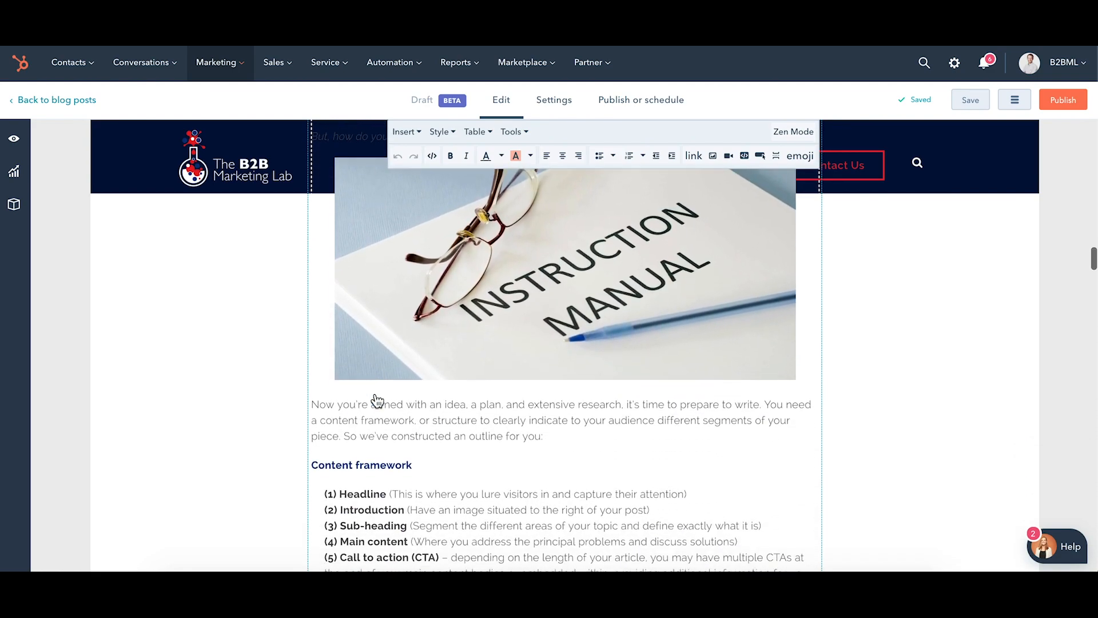
scroll(378, 399, "down", 4)
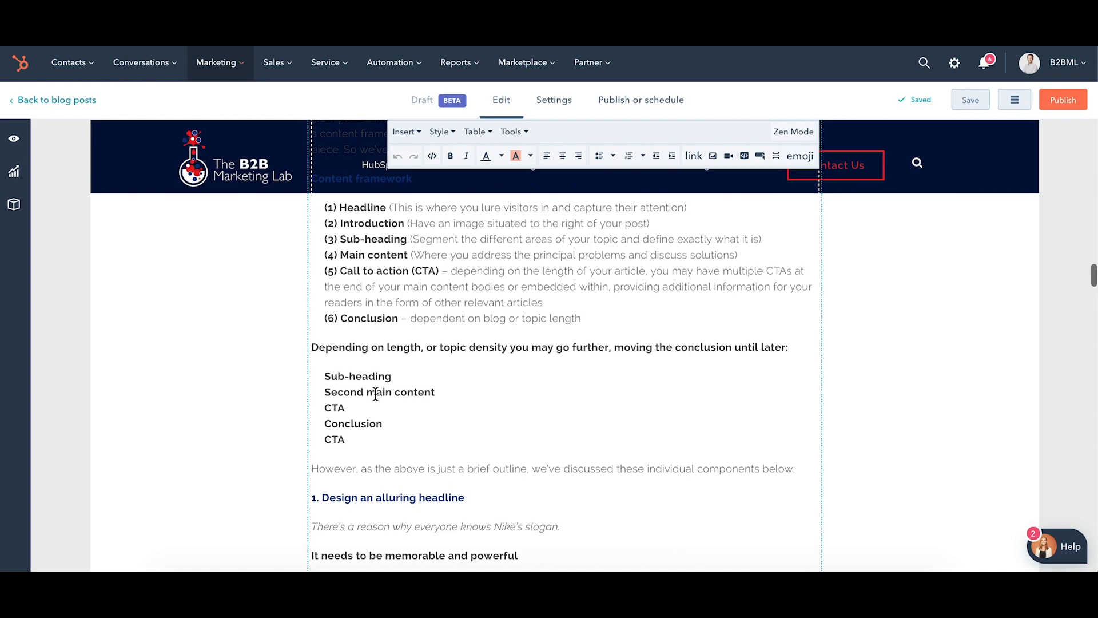
scroll(375, 393, "up", 1)
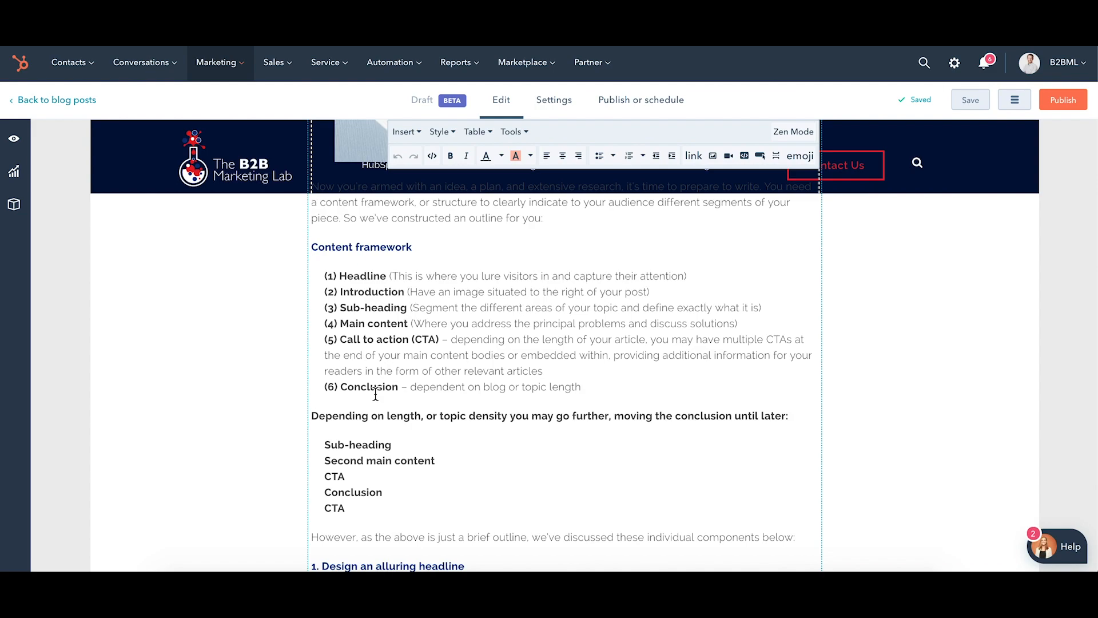
scroll(375, 393, "down", 1)
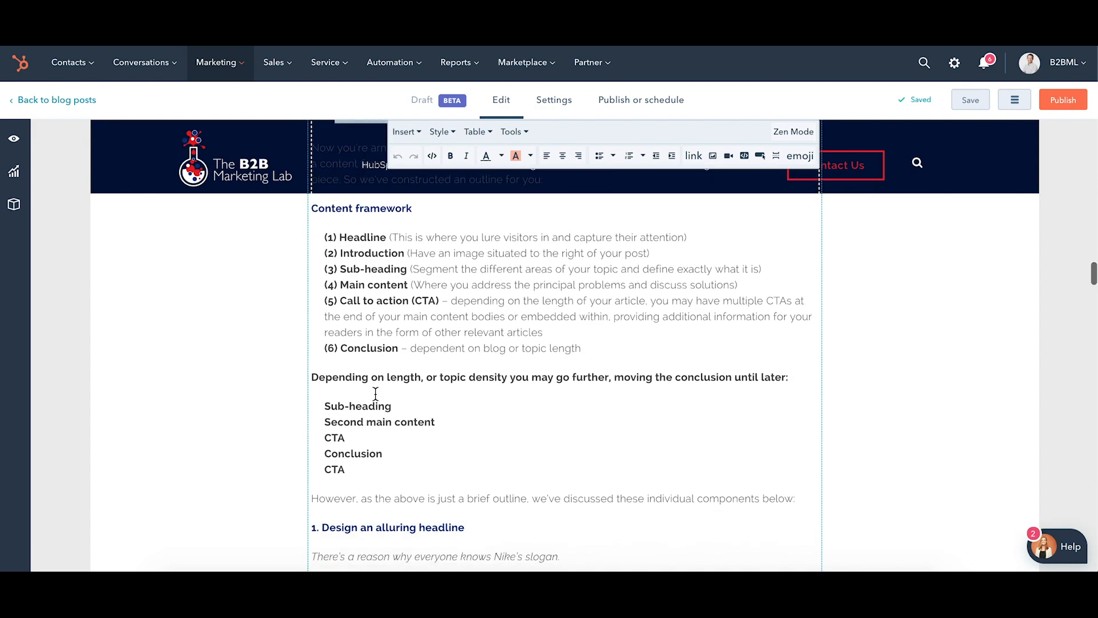
scroll(375, 393, "down", 1)
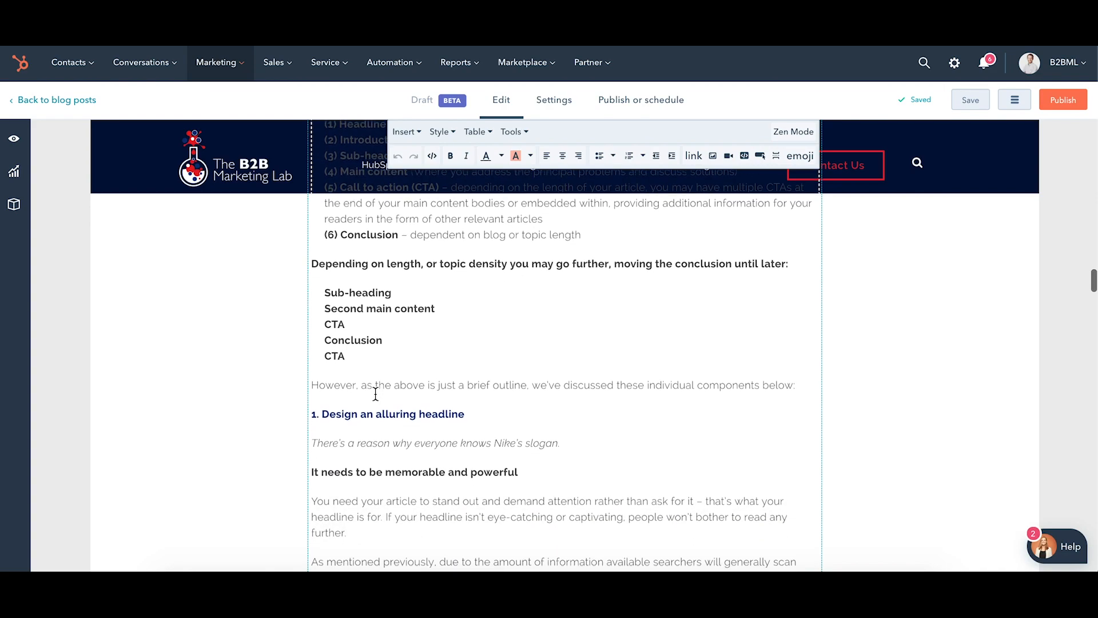
scroll(376, 394, "down", 6)
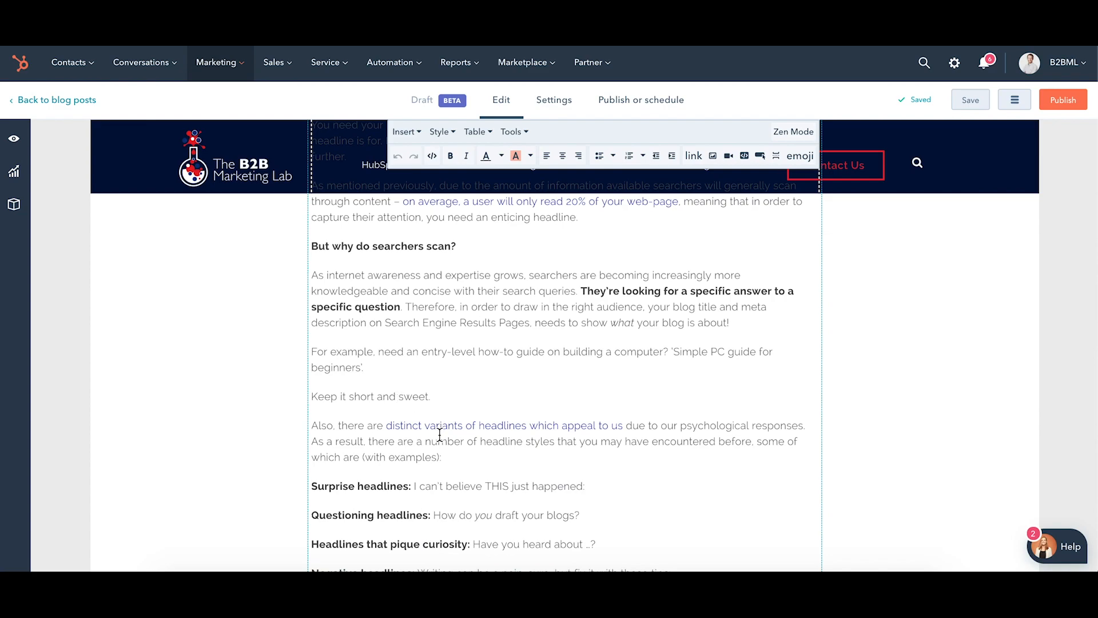
Inspect the link targets of "distinct variants of headlines which appeal to us" and "on average, a user will only read 20% of your web-page".
left_click(399, 428)
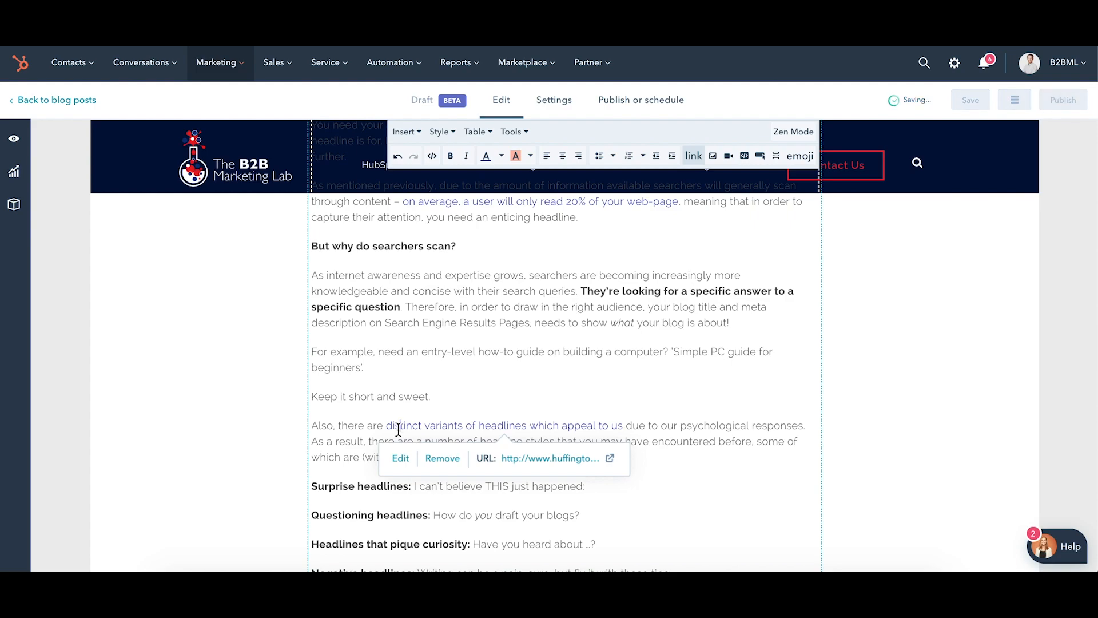
scroll(399, 428, "up", 3)
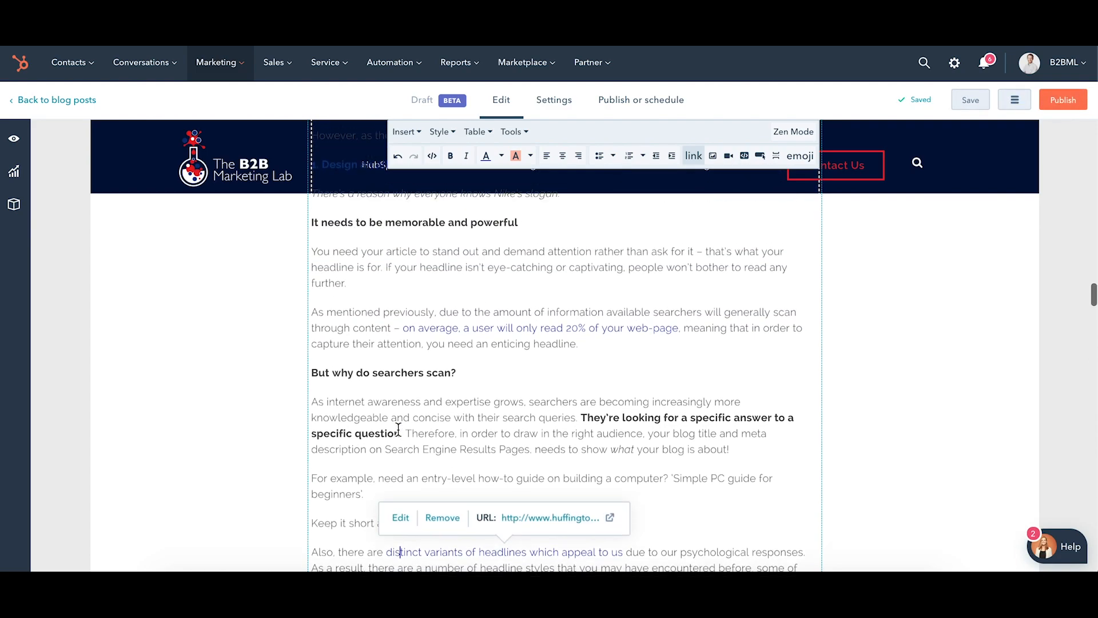
left_click(476, 341)
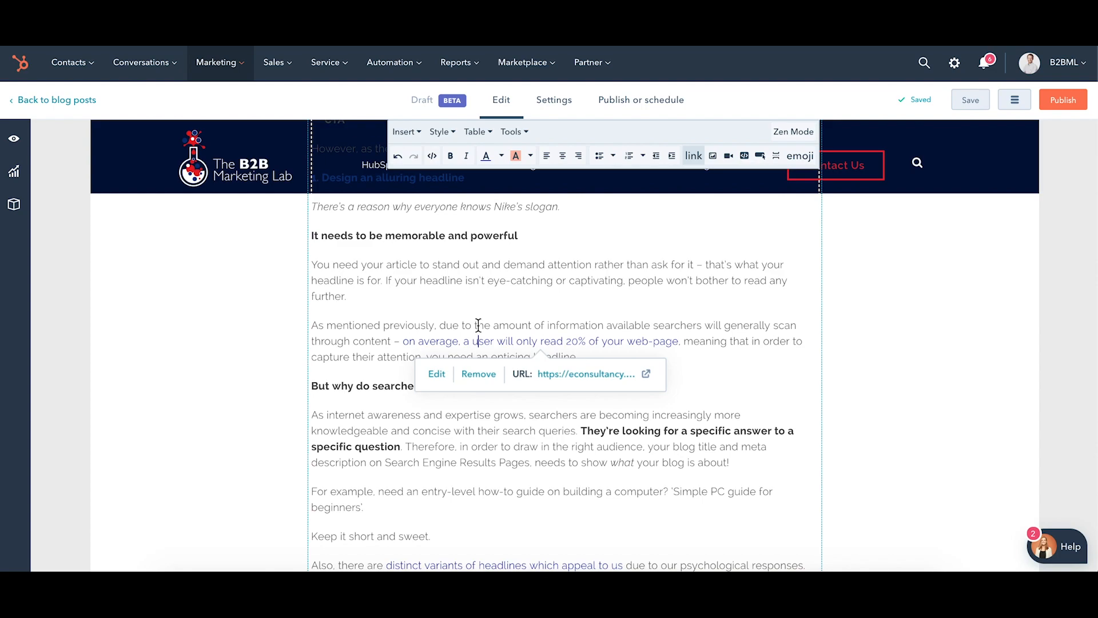
Review the rest of the post down to its end and inspect the "Content Creation for B2B Lead Generation" CTA's alignment and link options.
scroll(477, 340, "down", 7)
scroll(478, 325, "down", 6)
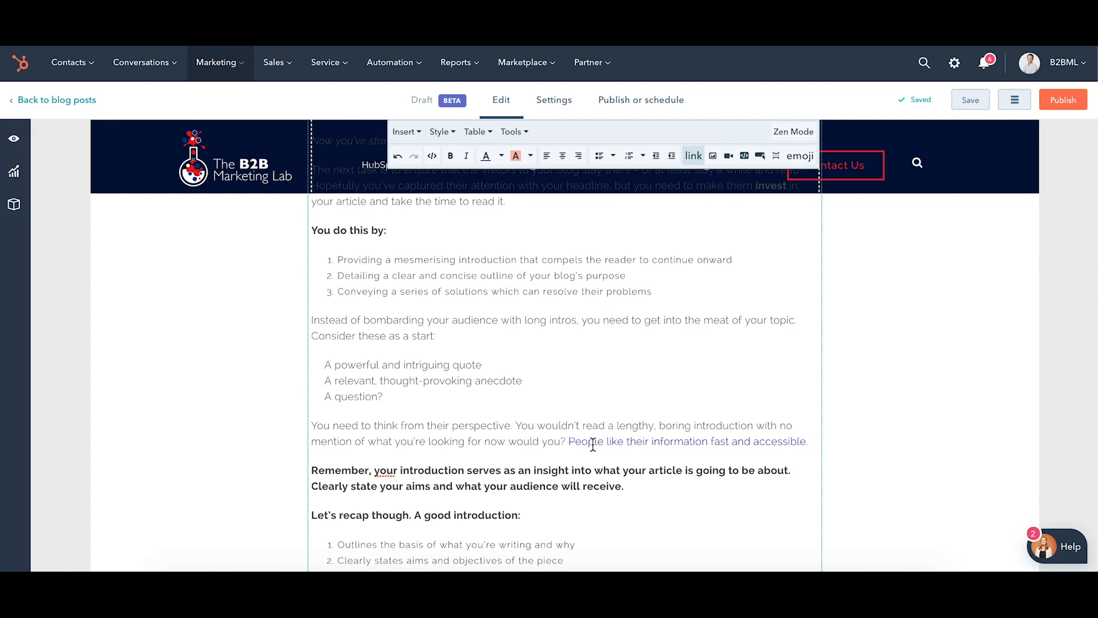
scroll(592, 445, "down", 5)
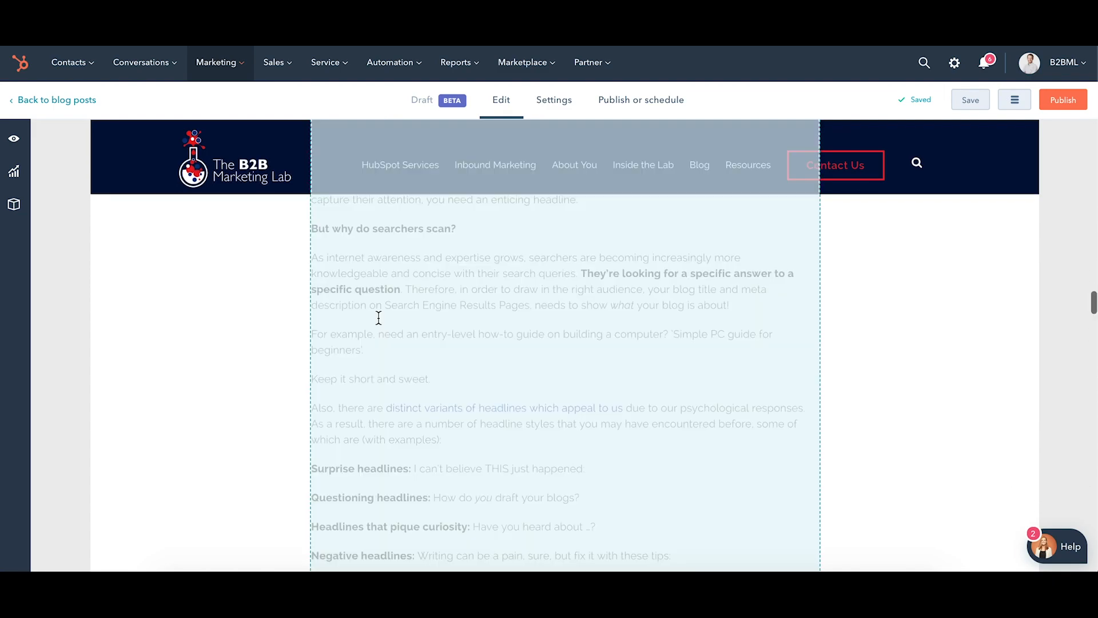
scroll(378, 316, "down", 5)
scroll(379, 318, "down", 15)
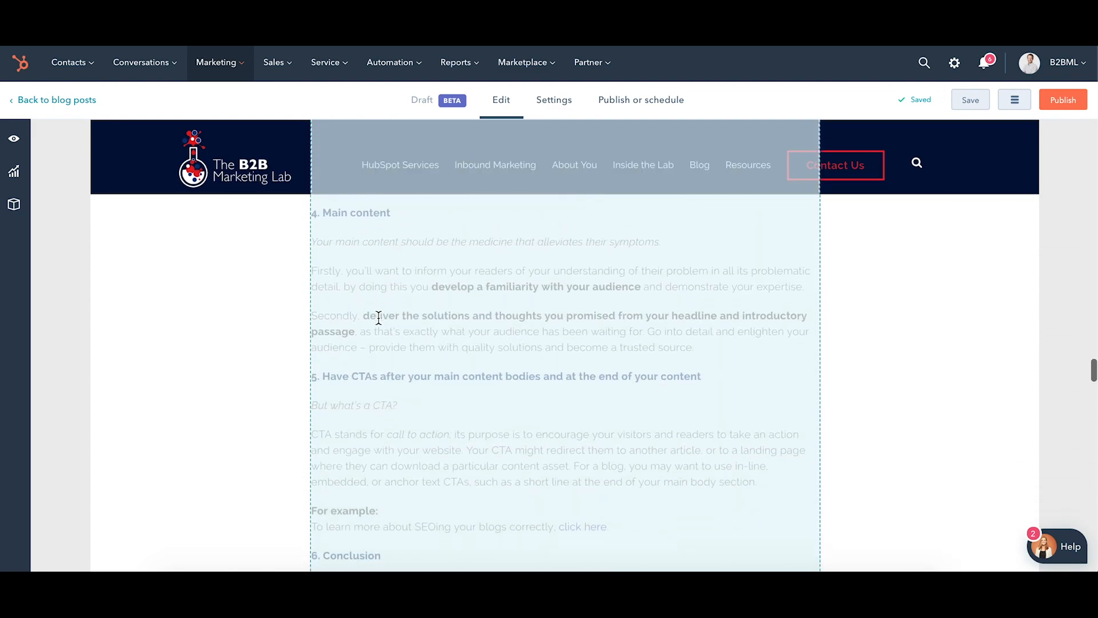
scroll(378, 318, "down", 5)
scroll(231, 389, "down", 8)
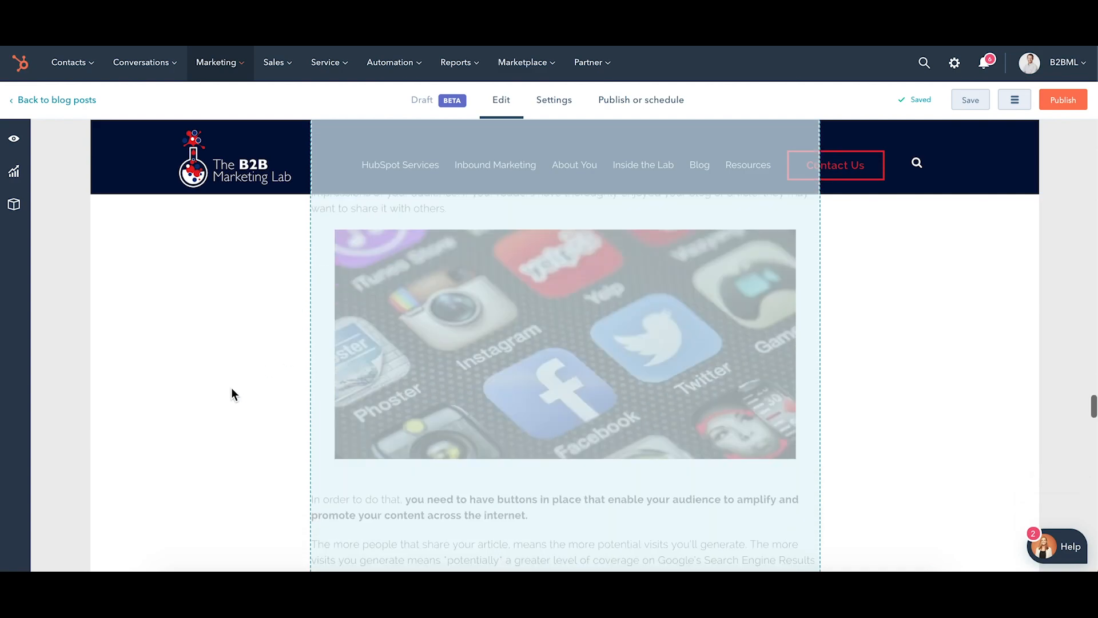
scroll(231, 389, "down", 15)
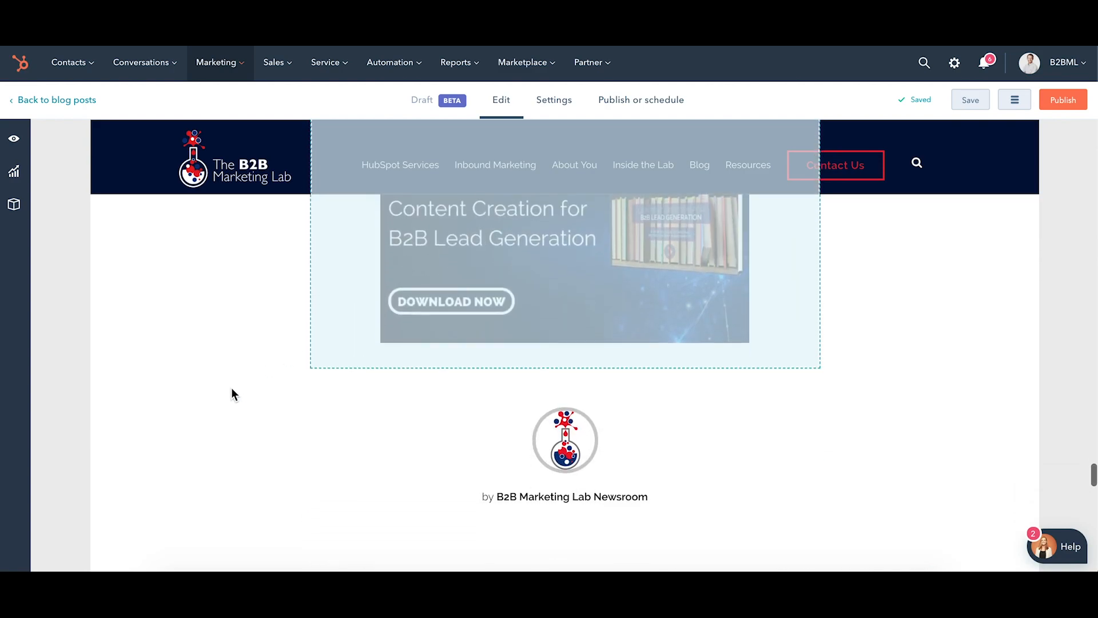
left_click(326, 363)
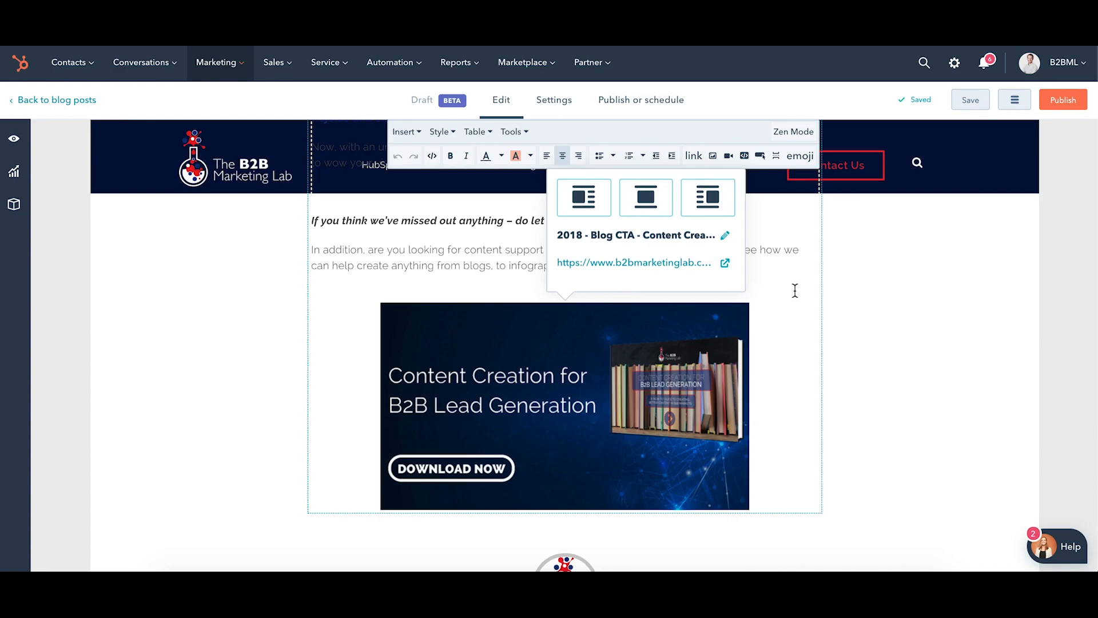
Add a blank paragraph after the introduction sentence ending in "well-structured blogs" and place the cursor in it, dismissing the save warning.
scroll(794, 292, "up", 15)
scroll(795, 294, "up", 20)
scroll(795, 294, "up", 20)
scroll(794, 294, "up", 20)
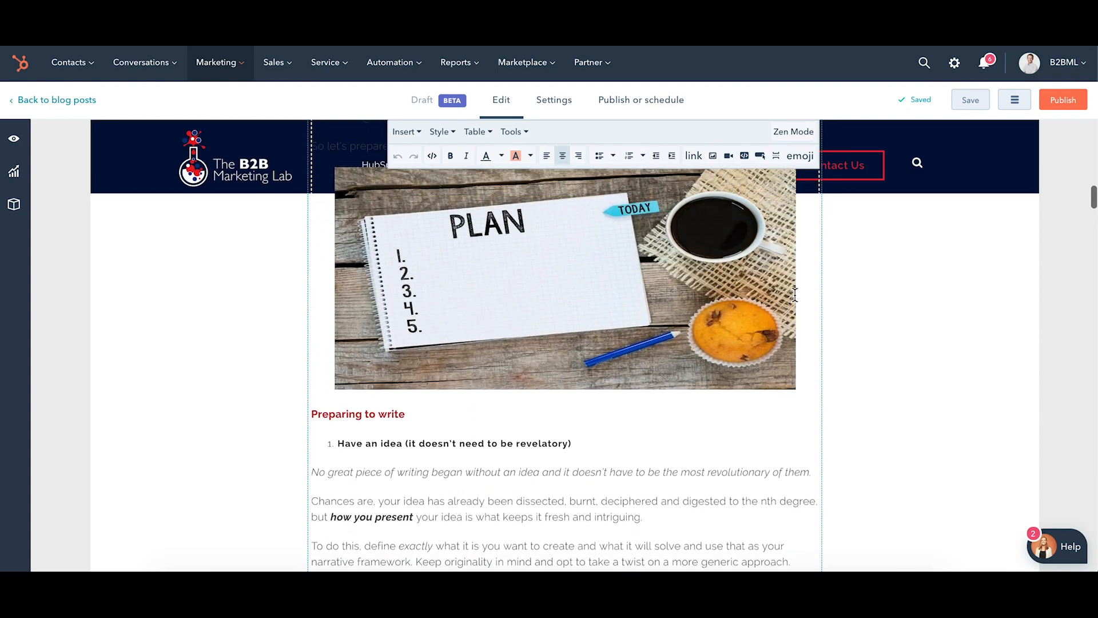
scroll(795, 294, "up", 15)
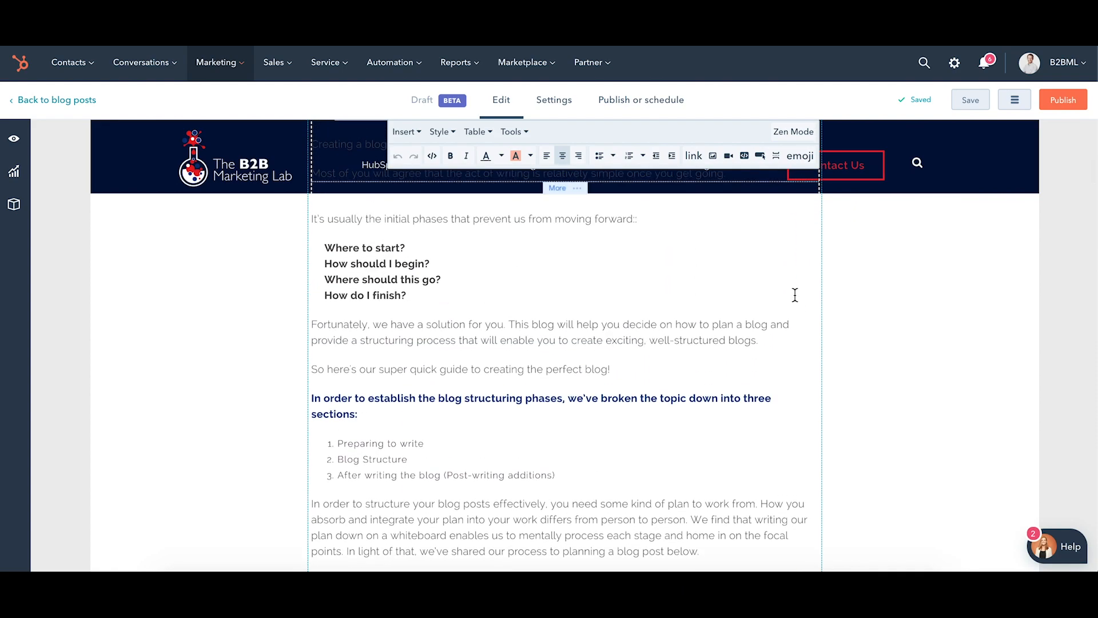
scroll(795, 294, "up", 3)
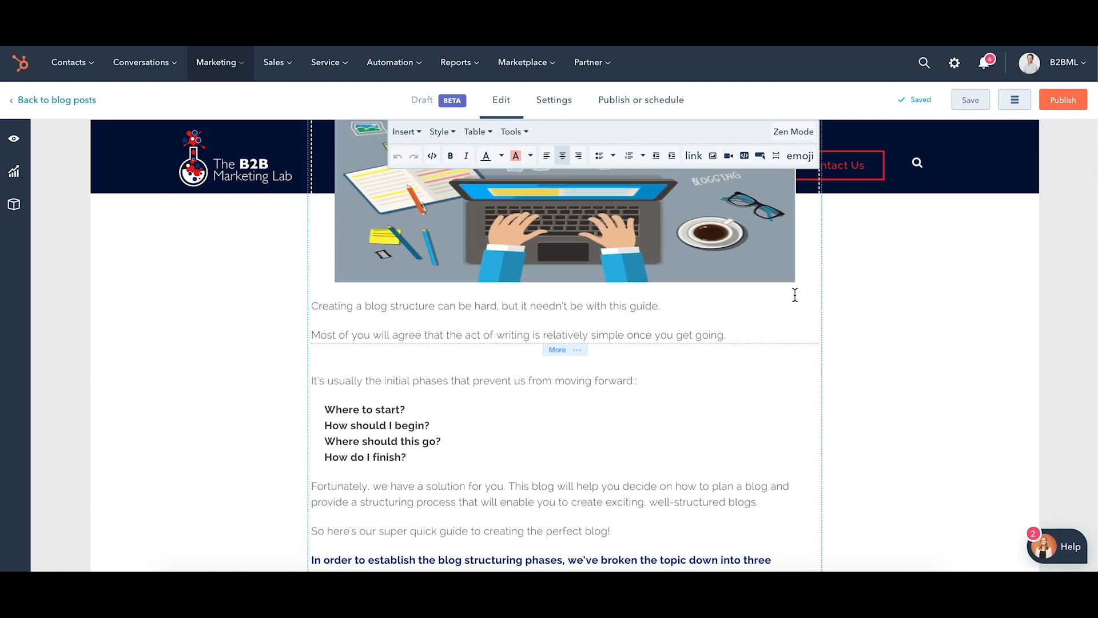
scroll(795, 294, "down", 1)
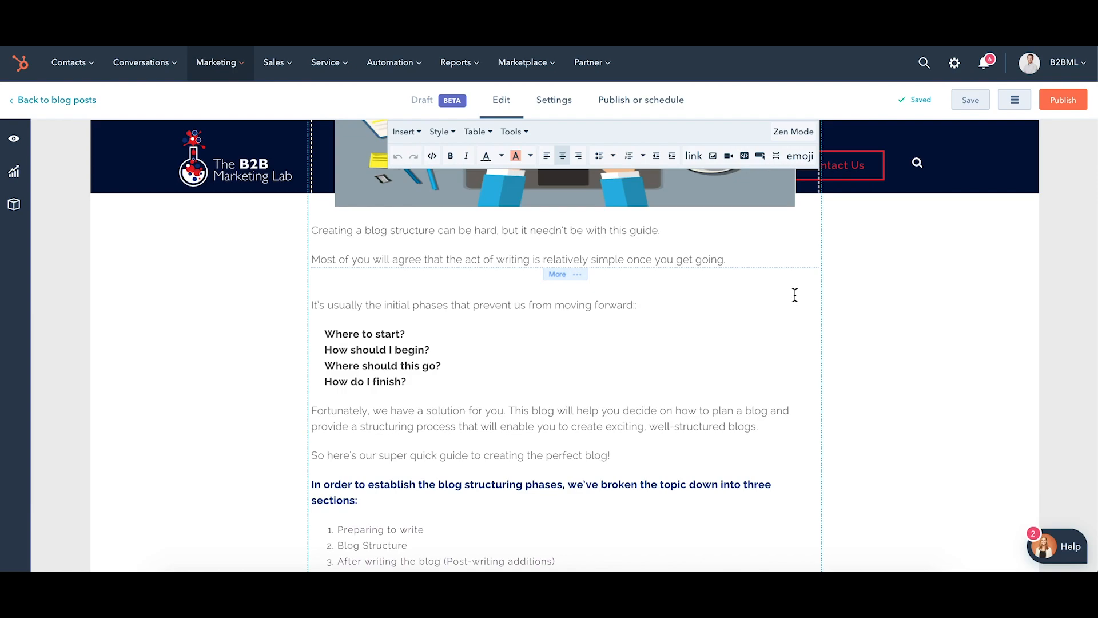
scroll(794, 294, "down", 2)
left_click(787, 336)
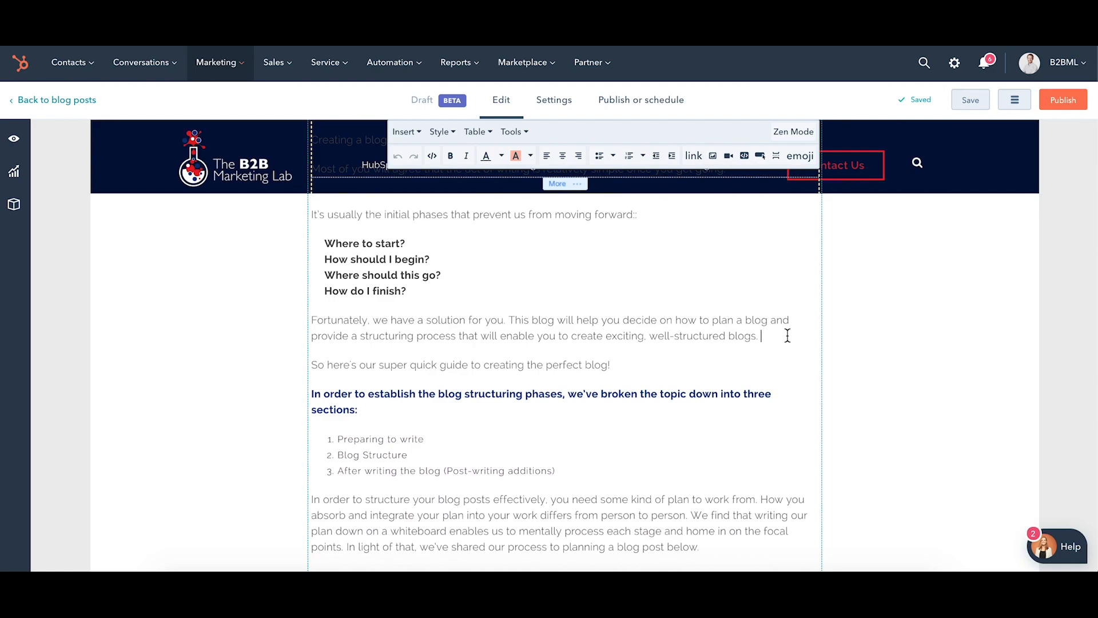
key("Return")
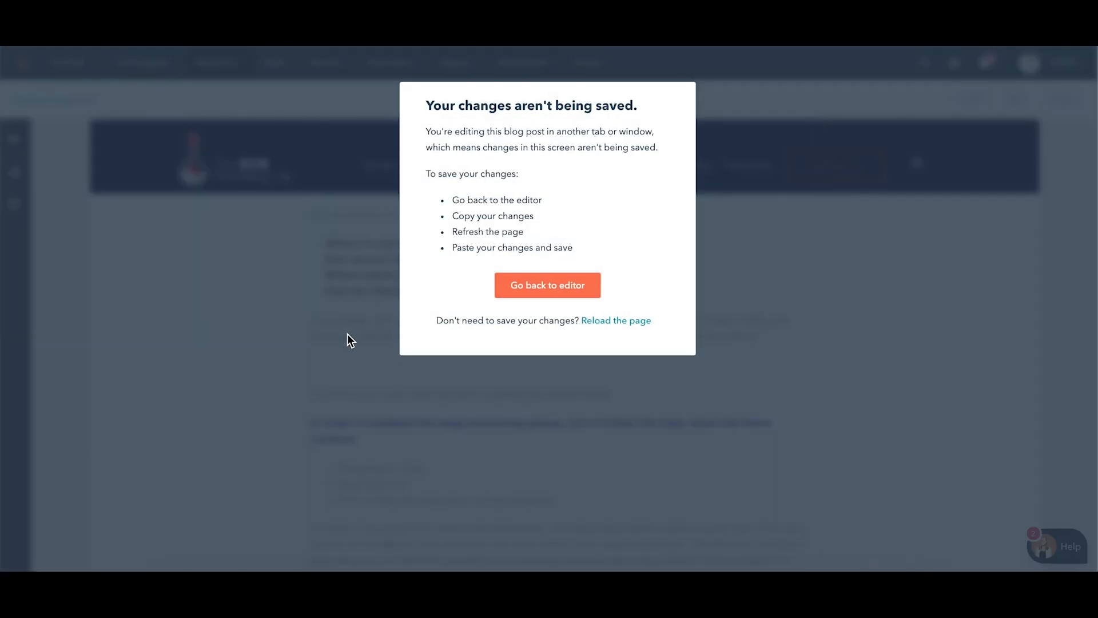
left_click(533, 286)
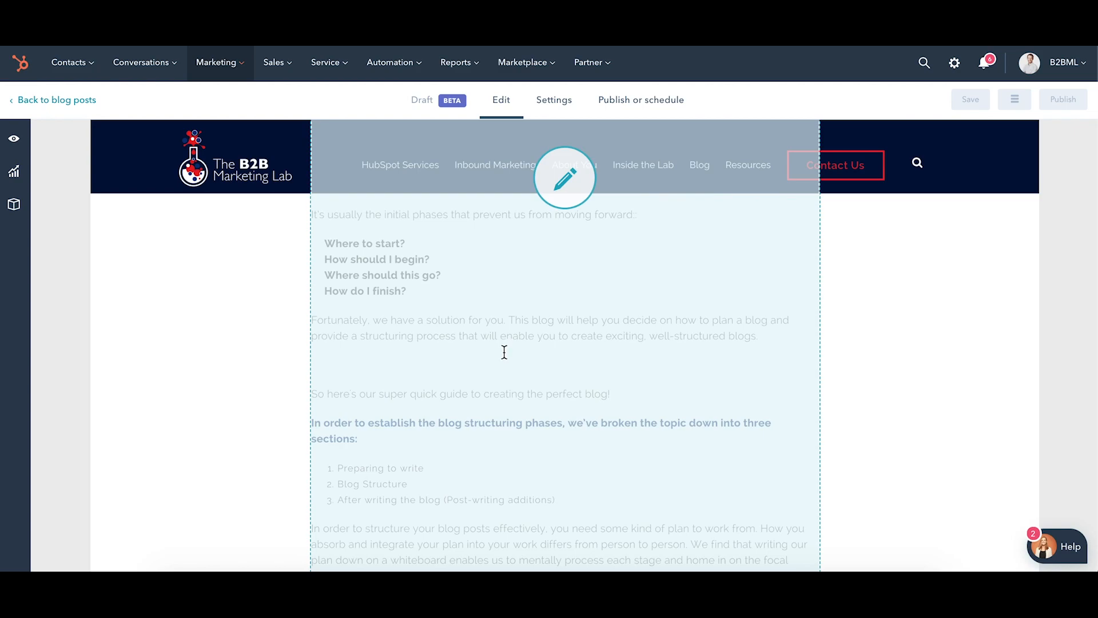
left_click(502, 359)
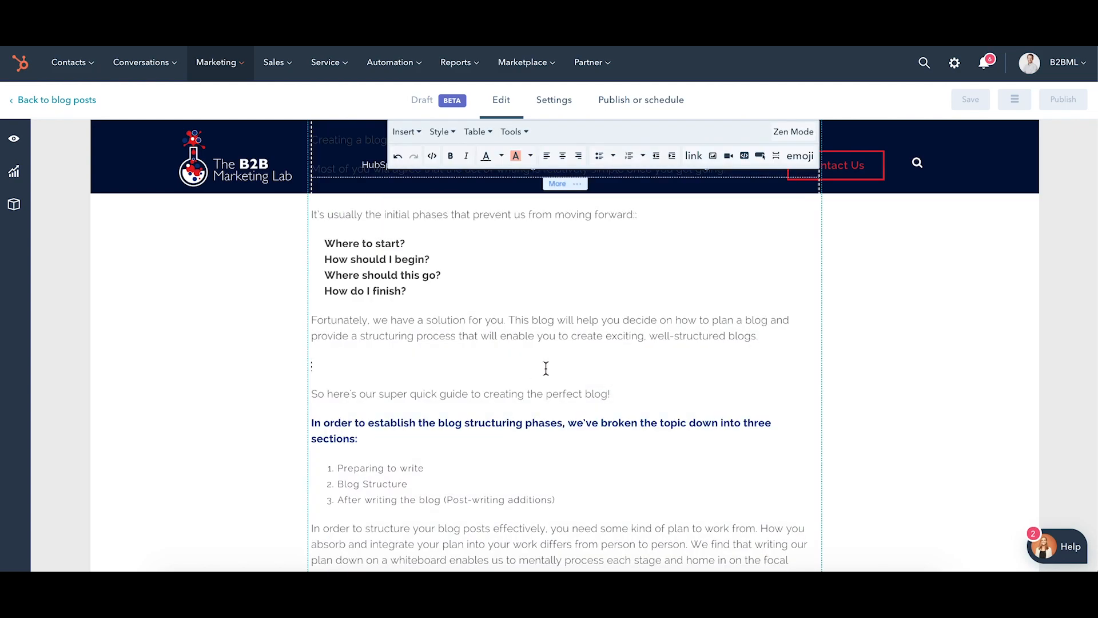
Open the list of CTAs to insert, view the Demo CTA's details and return to the list.
left_click(760, 157)
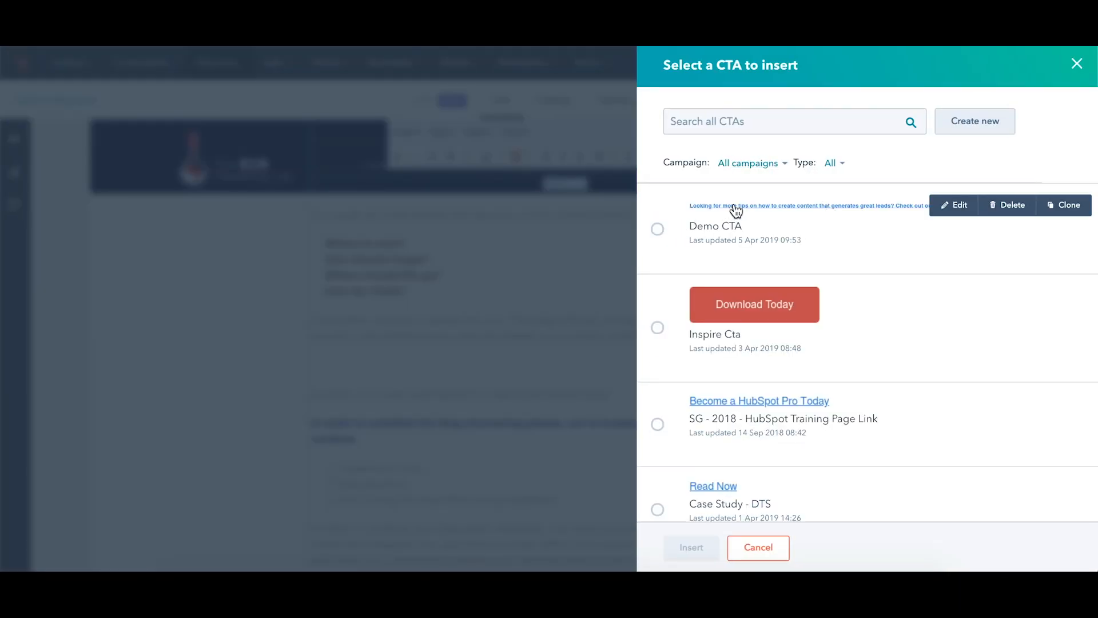
left_click(953, 211)
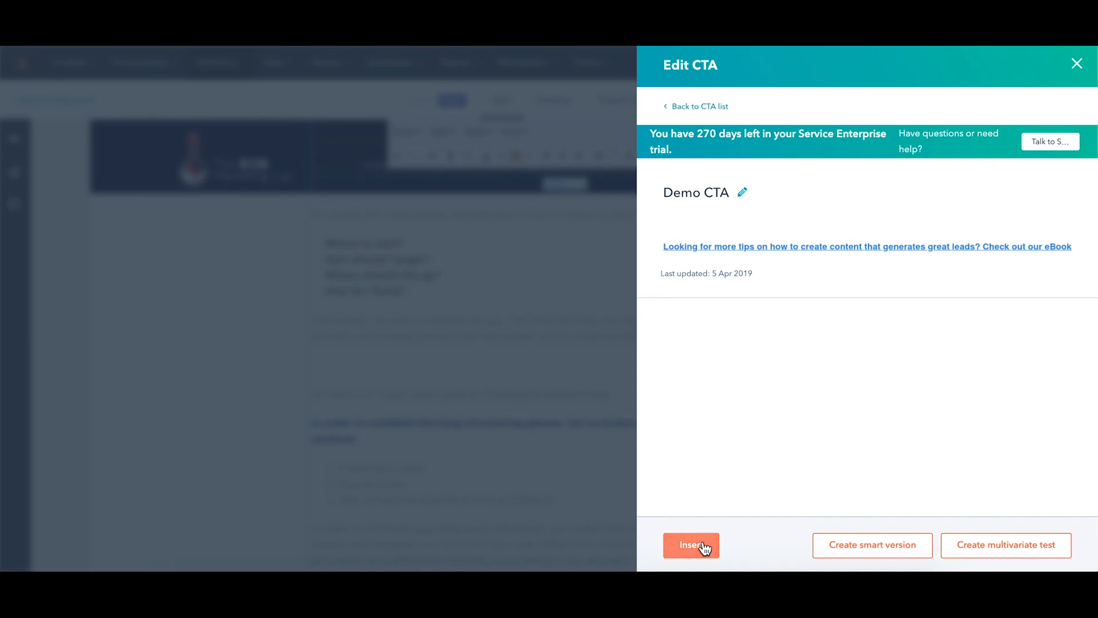
left_click(698, 112)
Create a new custom-button CTA with the Link (No Style) button style and continue to its options.
left_click(961, 130)
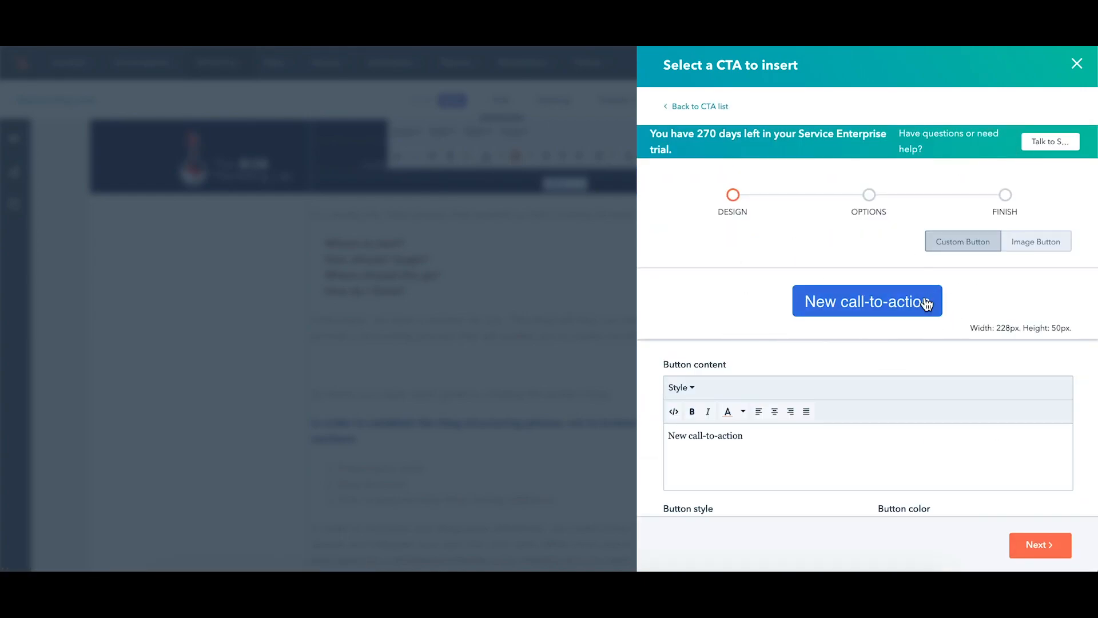
scroll(768, 325, "down", 3)
left_click(719, 457)
left_click(714, 348)
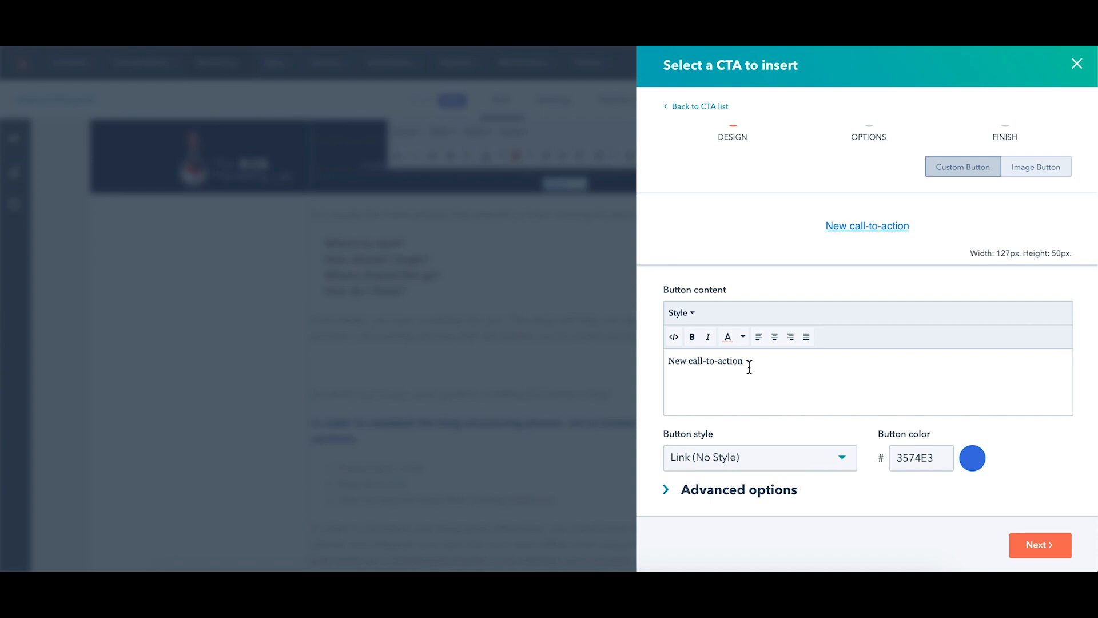
left_click(1030, 544)
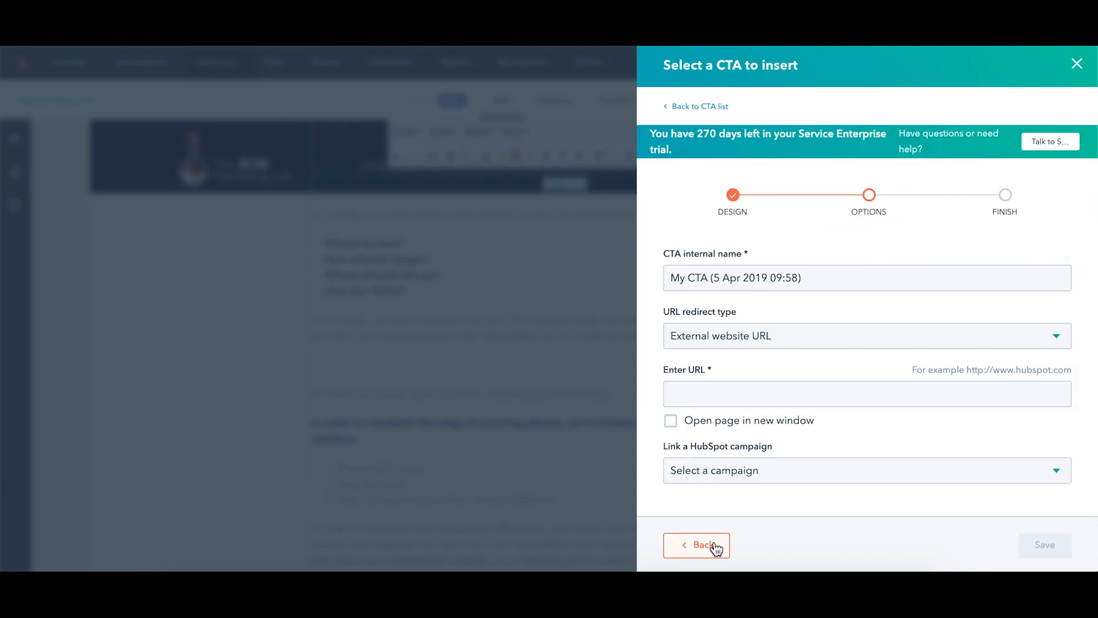
Leave the new CTA's options and insert the existing Demo CTA into the blank paragraph after the introduction.
left_click(702, 107)
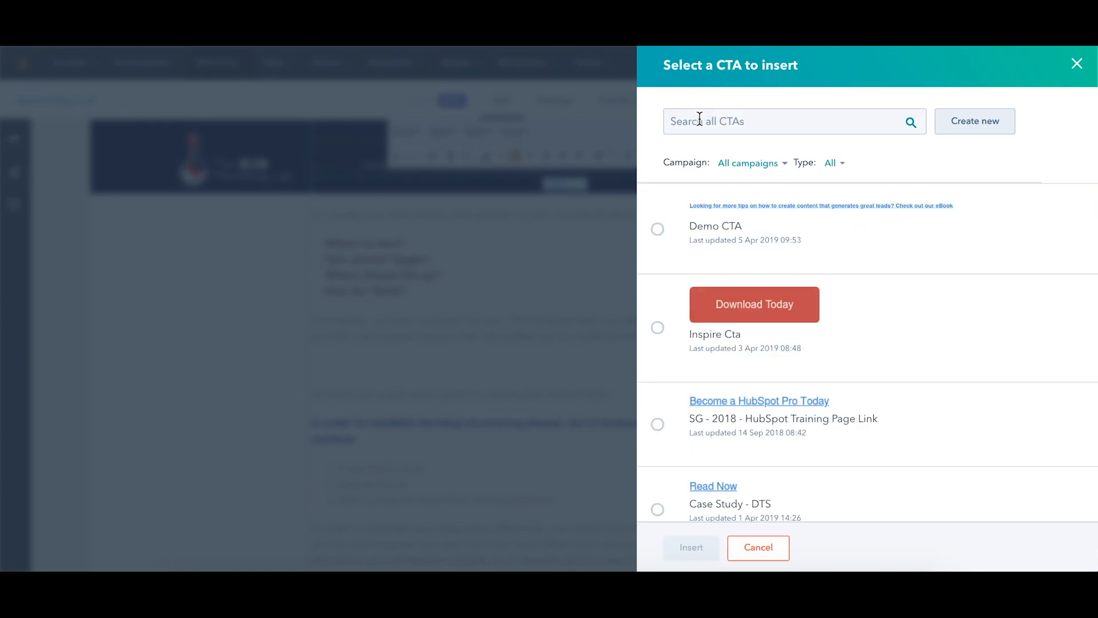
left_click(659, 231)
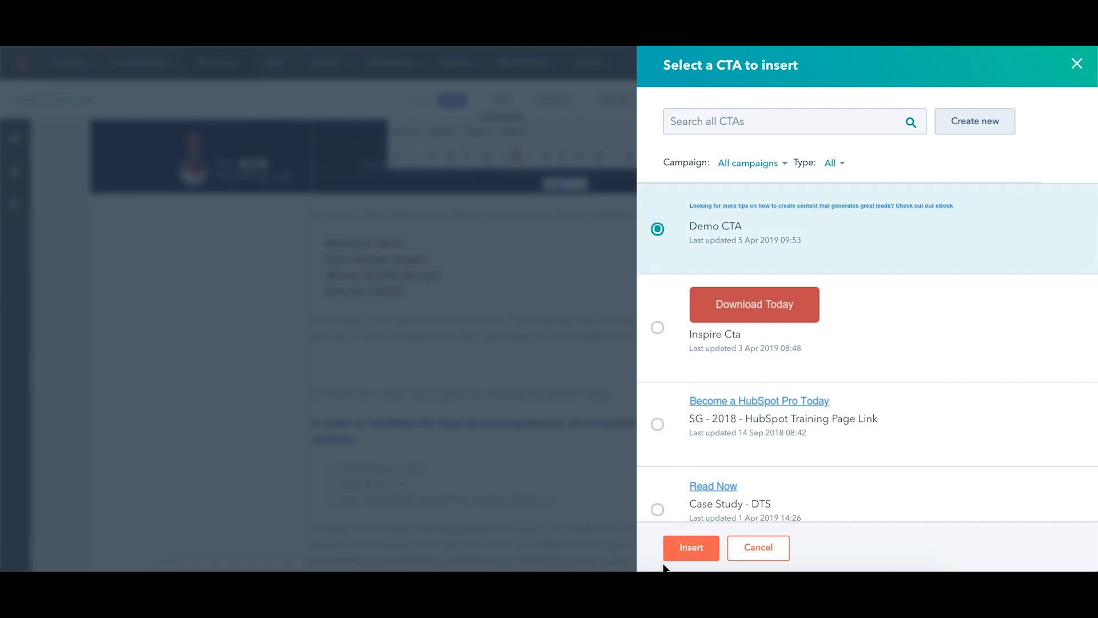
left_click(689, 550)
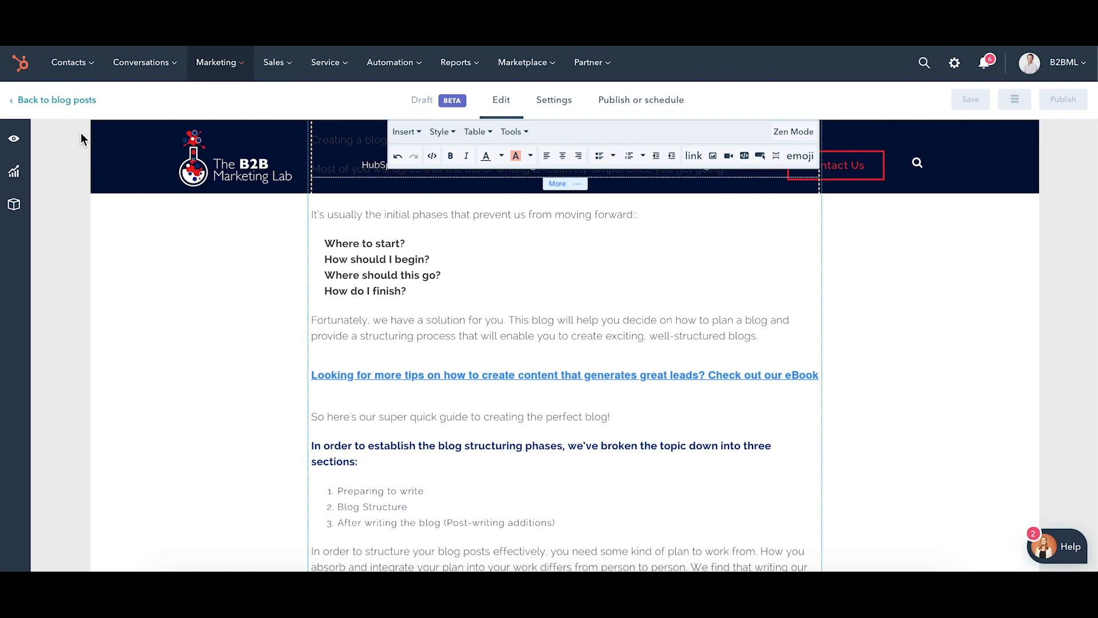
Open the post's preview in a new window and examine how the inserted eBook CTA and surrounding content are displayed.
left_click(14, 141)
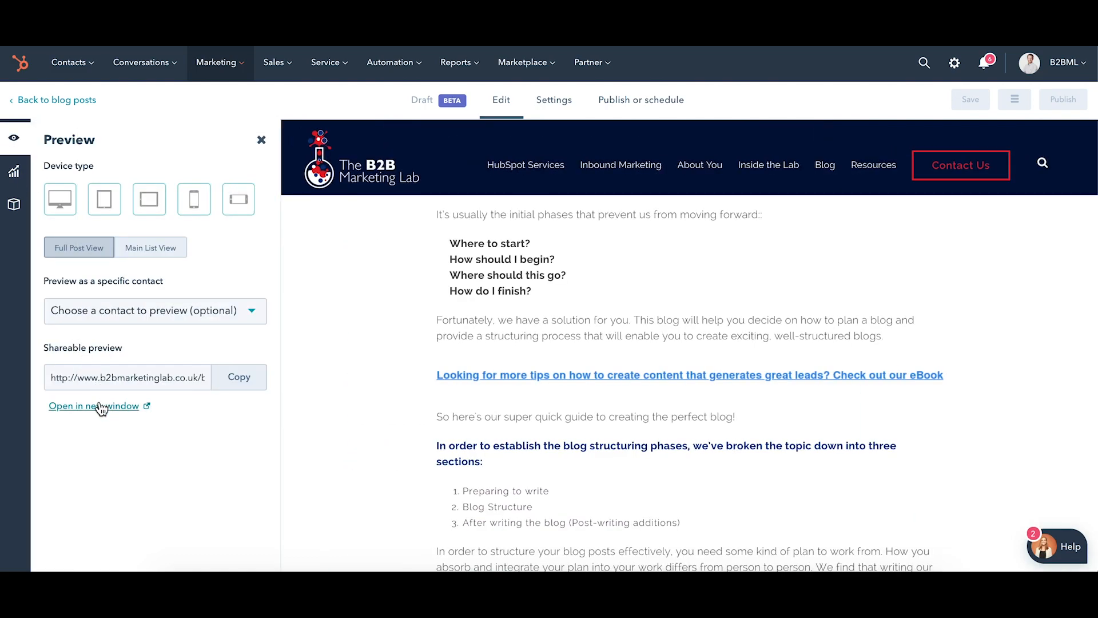
left_click(99, 403)
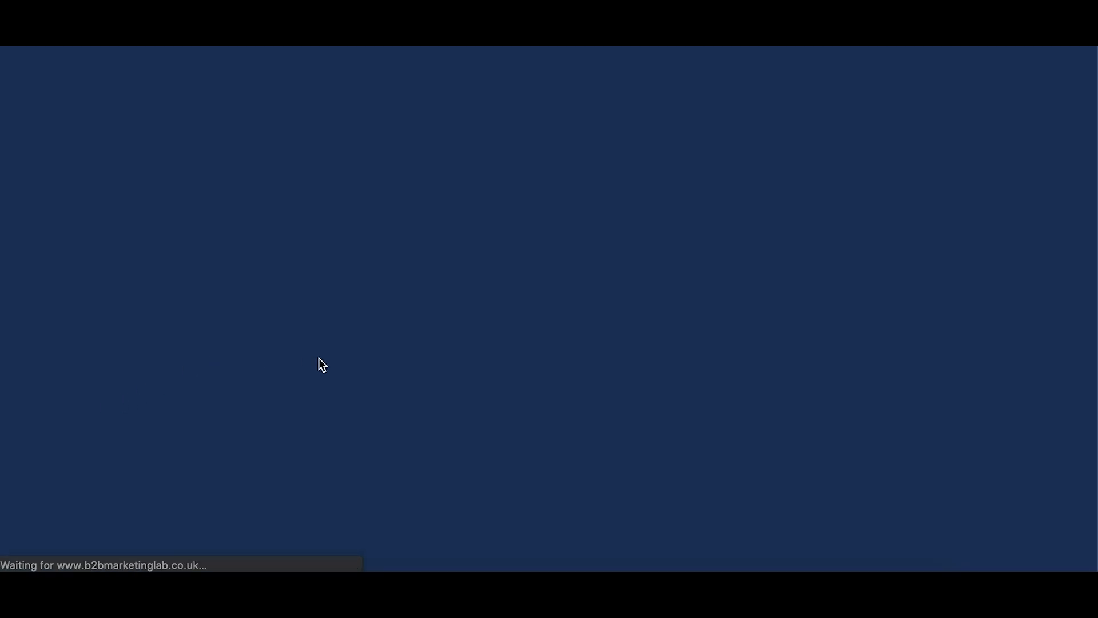
scroll(318, 358, "down", 10)
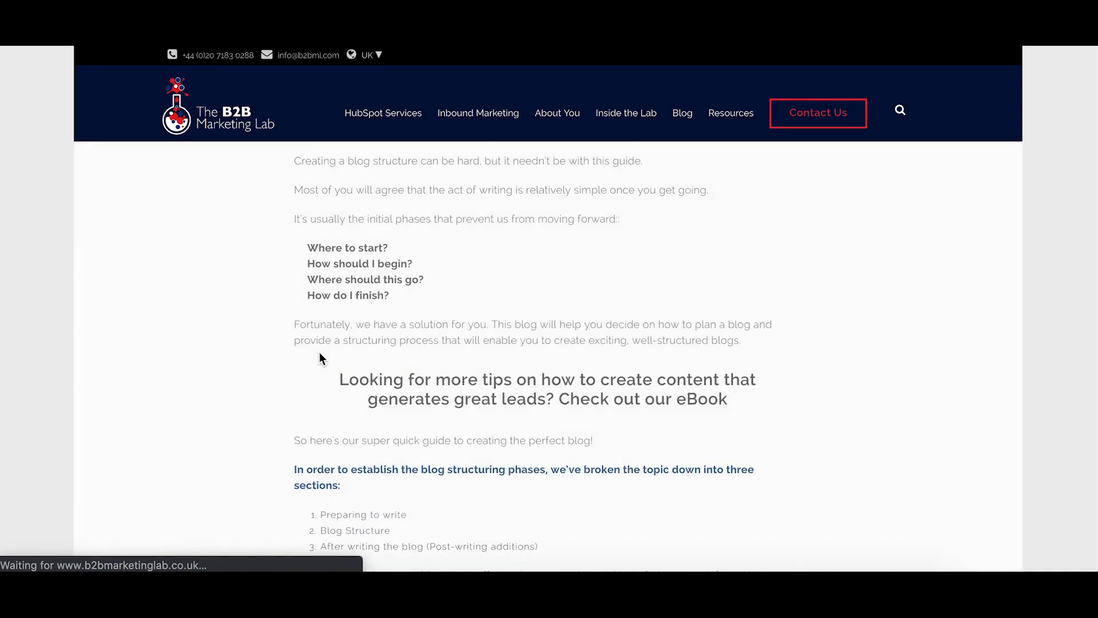
scroll(322, 353, "down", 1)
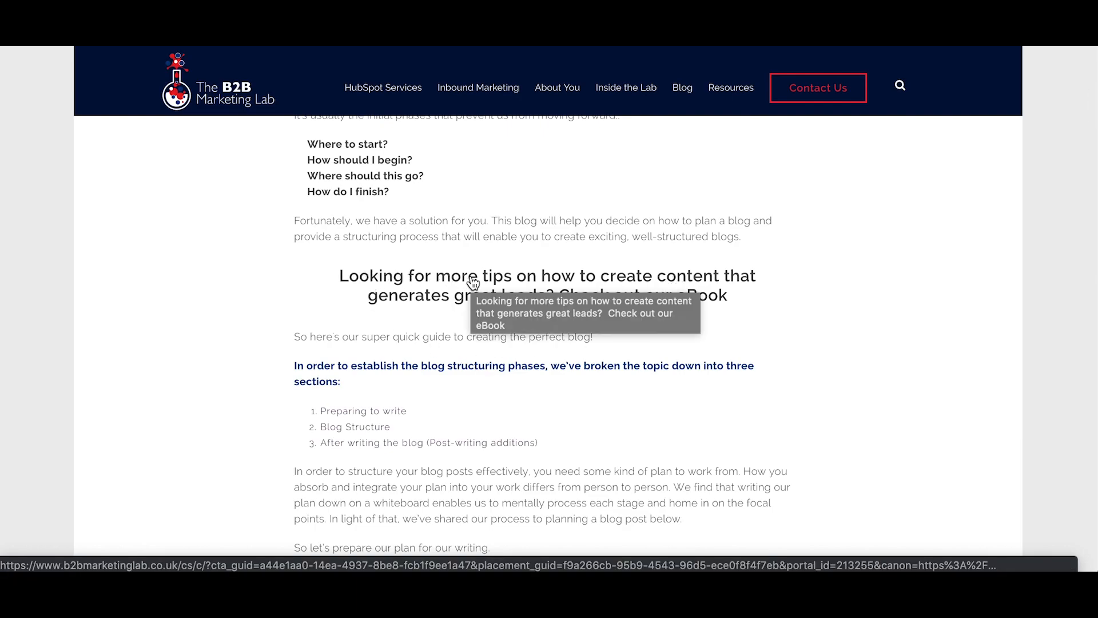
scroll(472, 282, "down", 5)
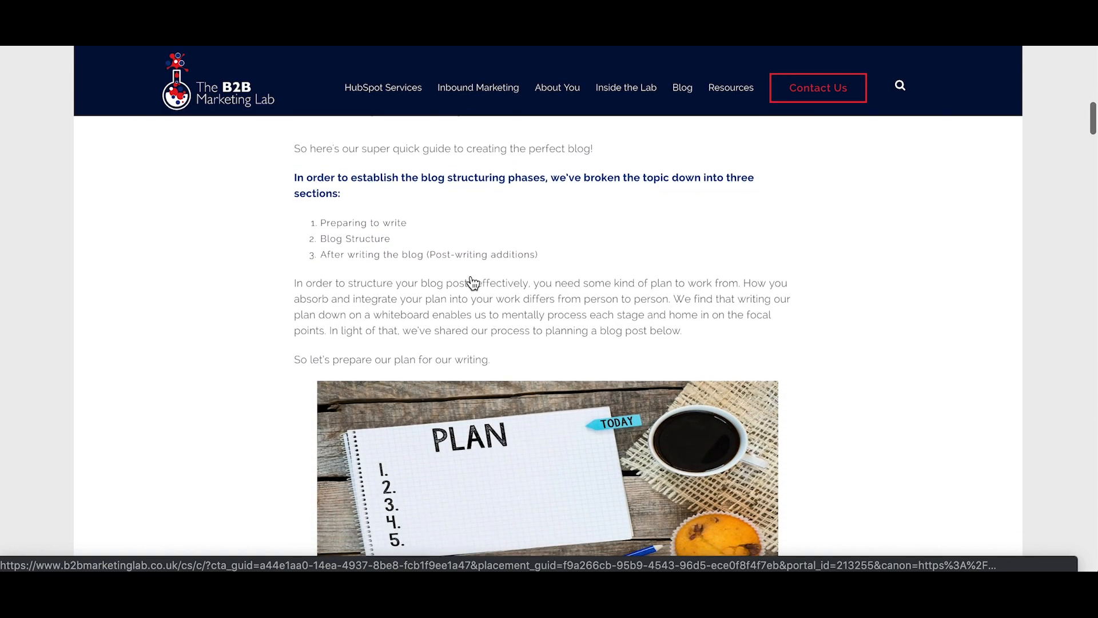
scroll(472, 276, "down", 3)
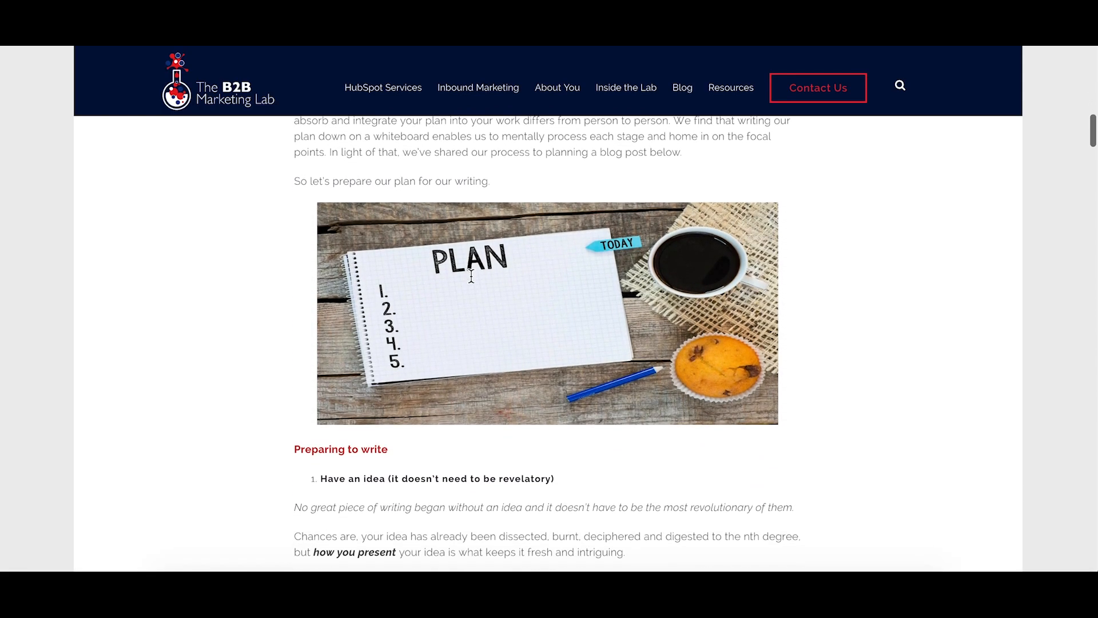
scroll(472, 276, "down", 1)
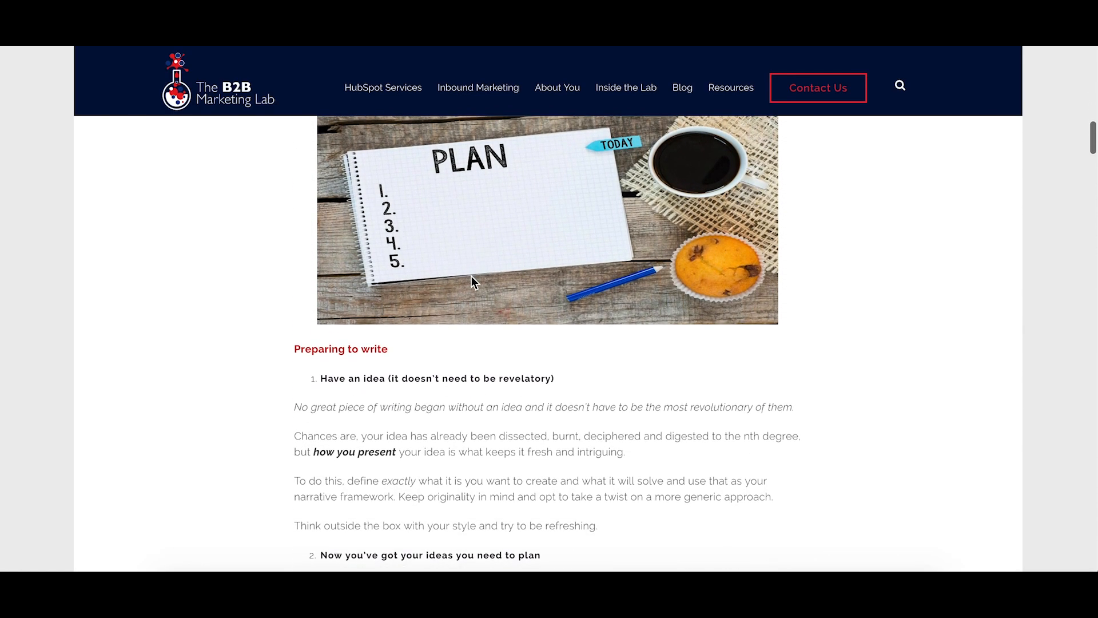
scroll(471, 276, "down", 2)
scroll(471, 276, "up", 6)
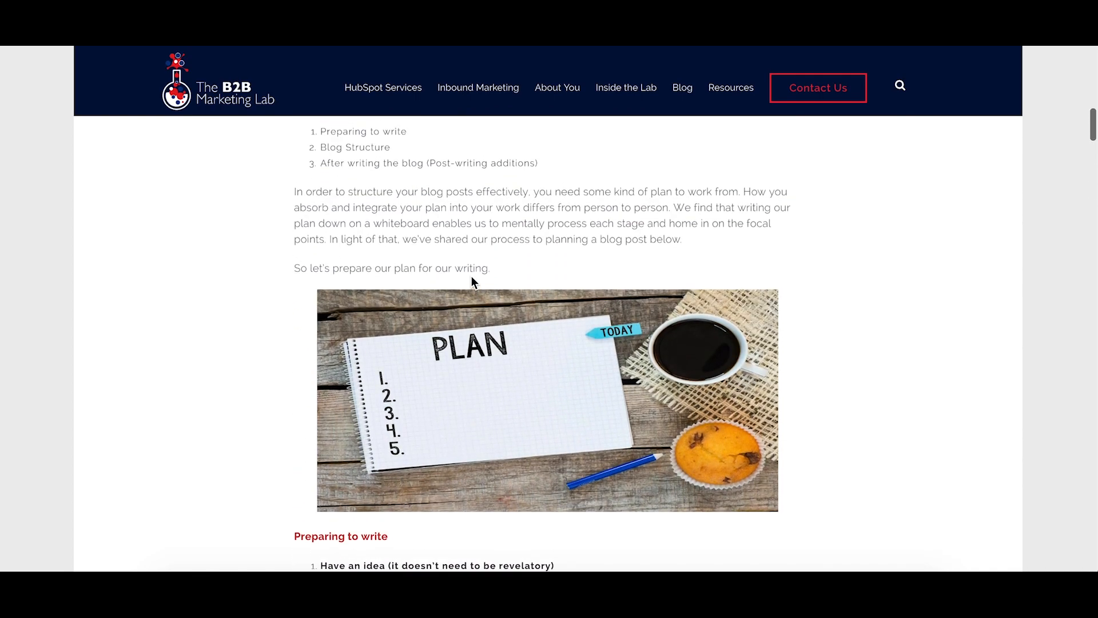
scroll(472, 277, "up", 15)
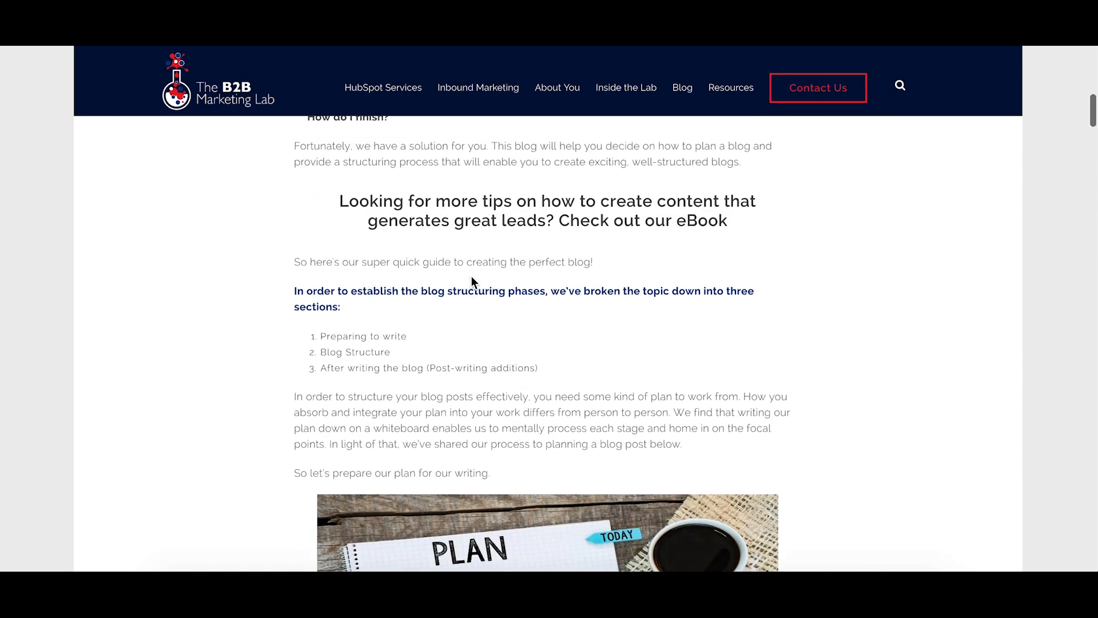
scroll(471, 276, "up", 2)
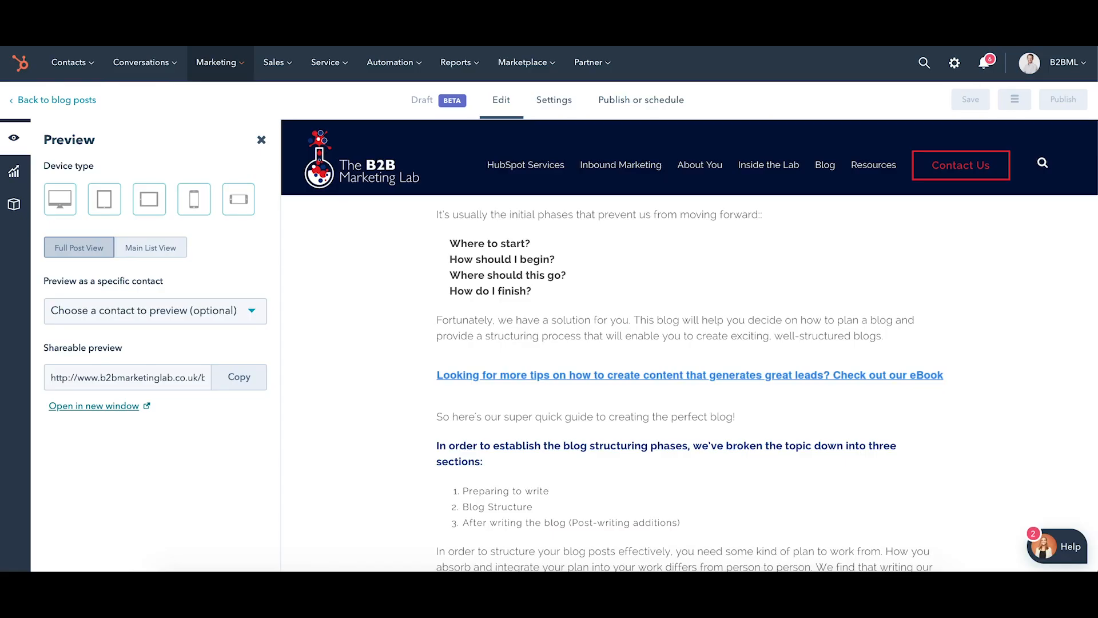
Look over the publishing options, including the Google AMP setting for this post, and return to editing the content.
left_click(631, 107)
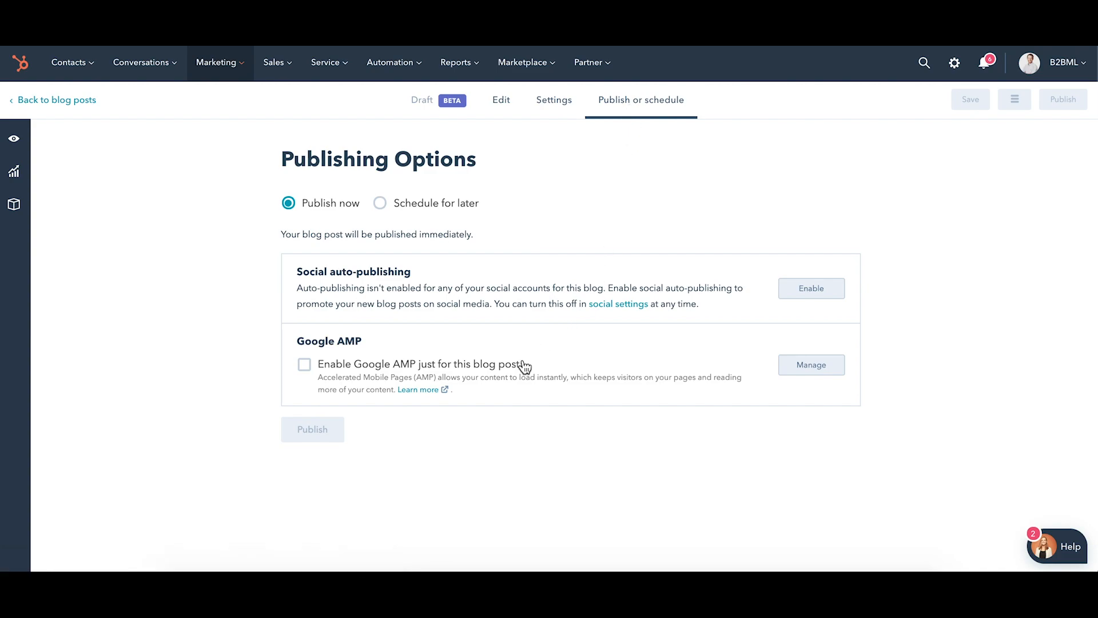
left_click(305, 366)
left_click(503, 107)
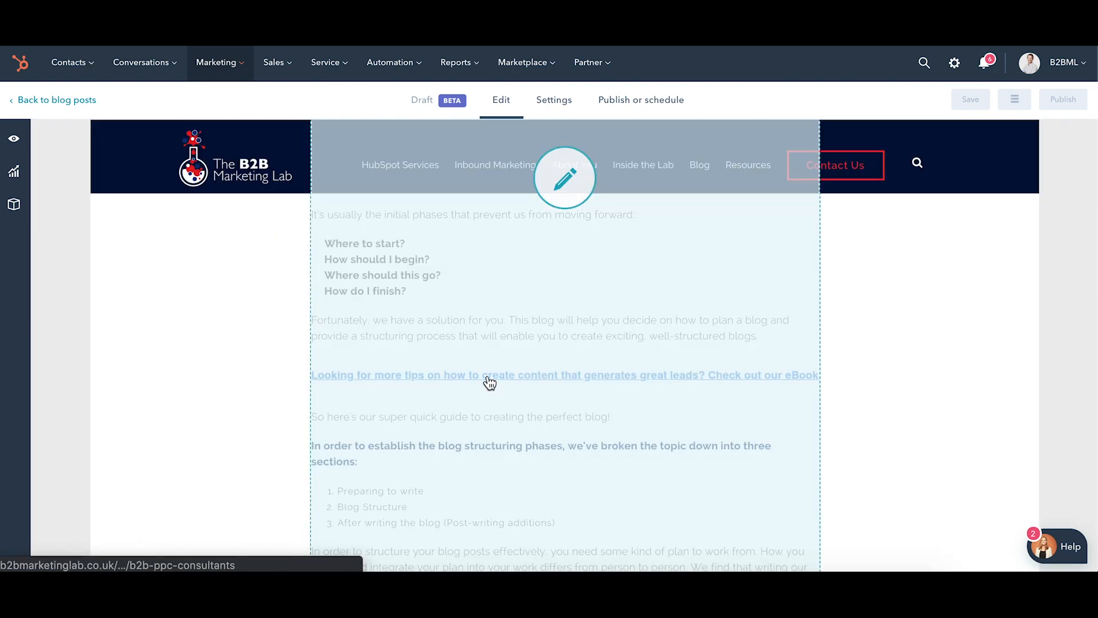
Review the post body from the introduction through the "Preparing to write" and "Blog Structure" sections to the headline examples.
scroll(407, 417, "down", 6)
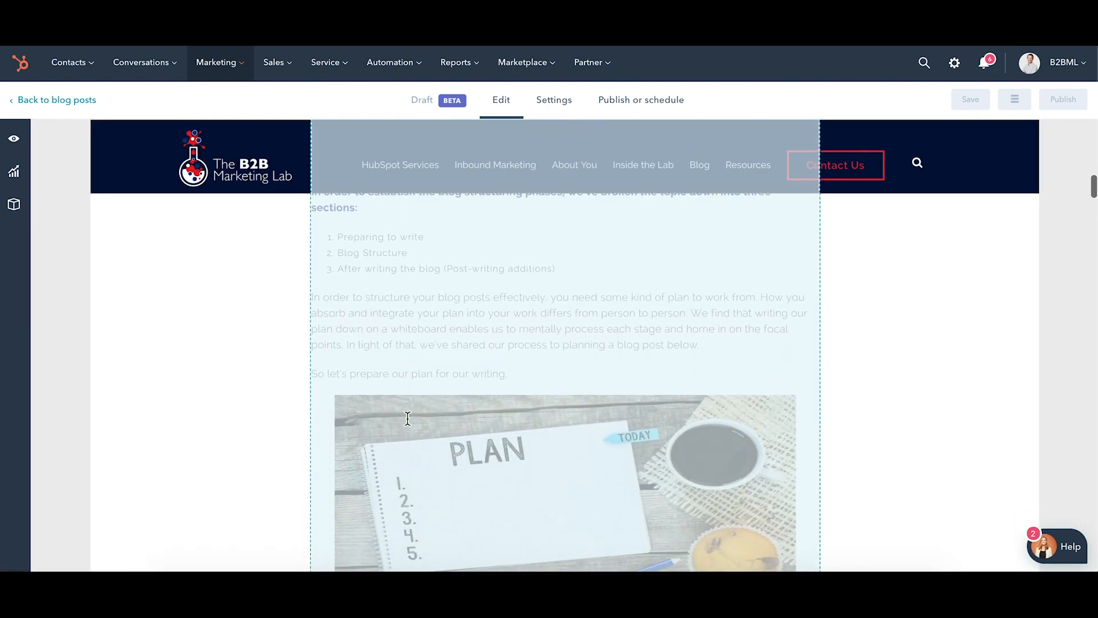
scroll(407, 418, "down", 6)
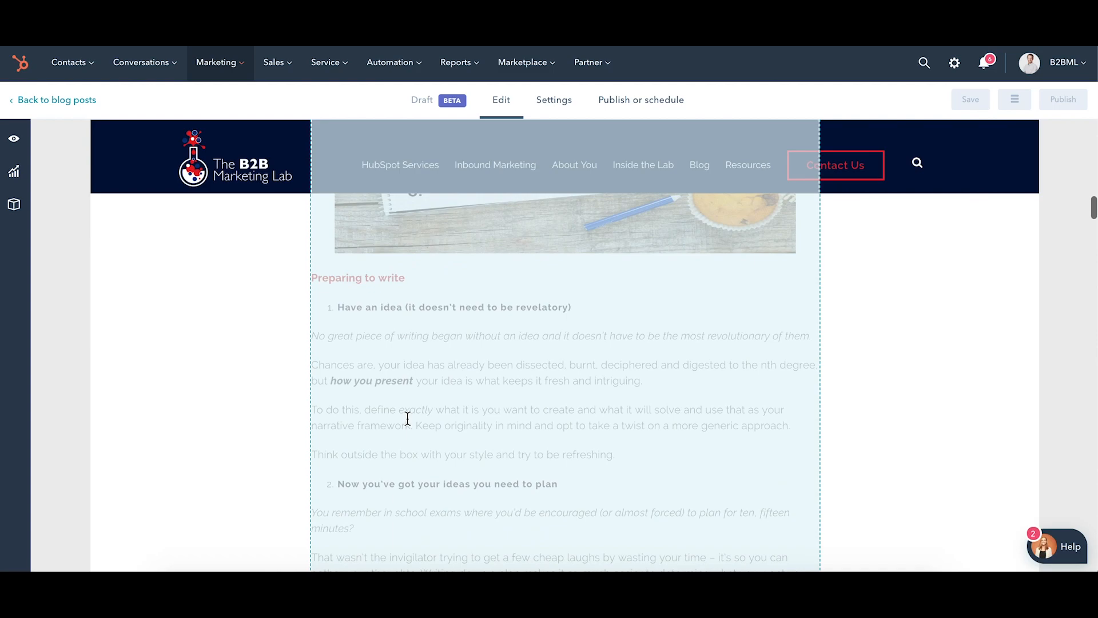
scroll(407, 418, "down", 3)
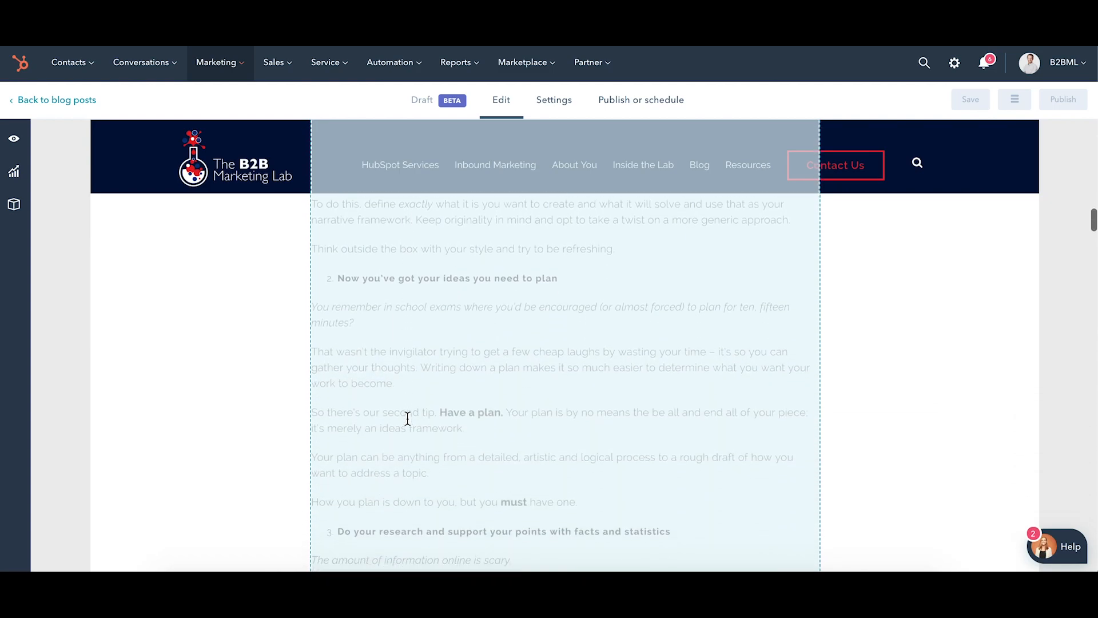
scroll(407, 419, "down", 3)
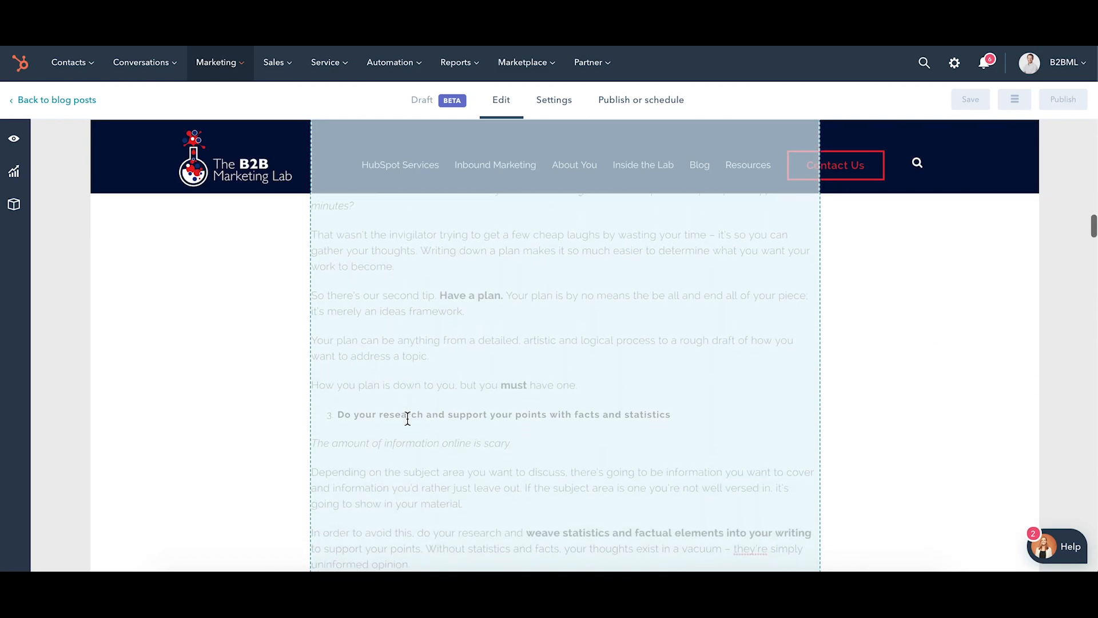
scroll(407, 418, "down", 1)
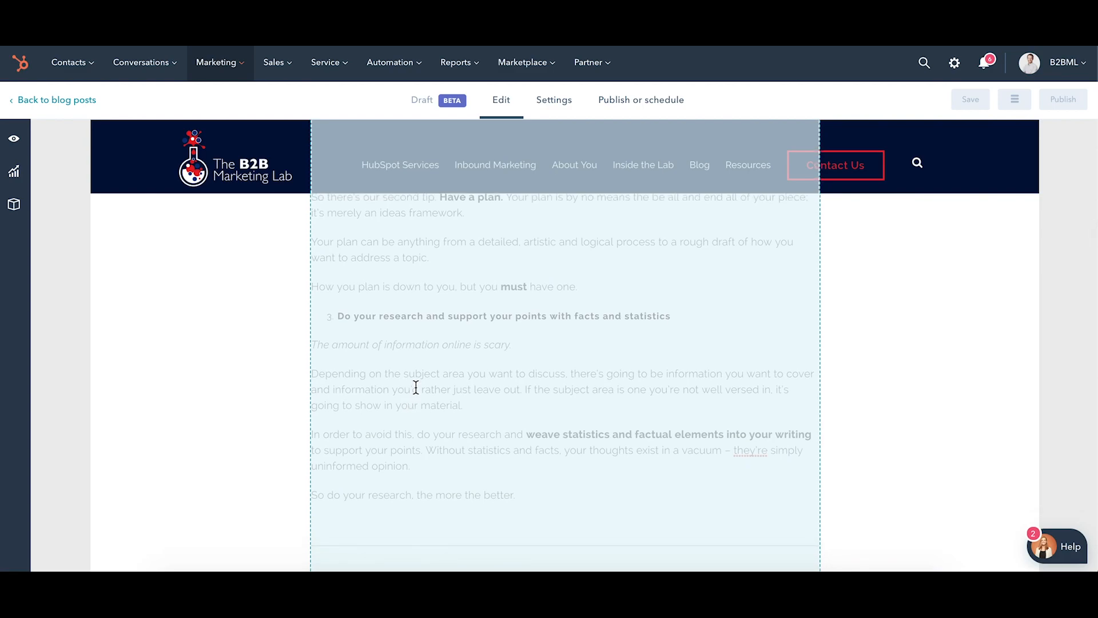
scroll(439, 340, "down", 4)
scroll(439, 339, "down", 5)
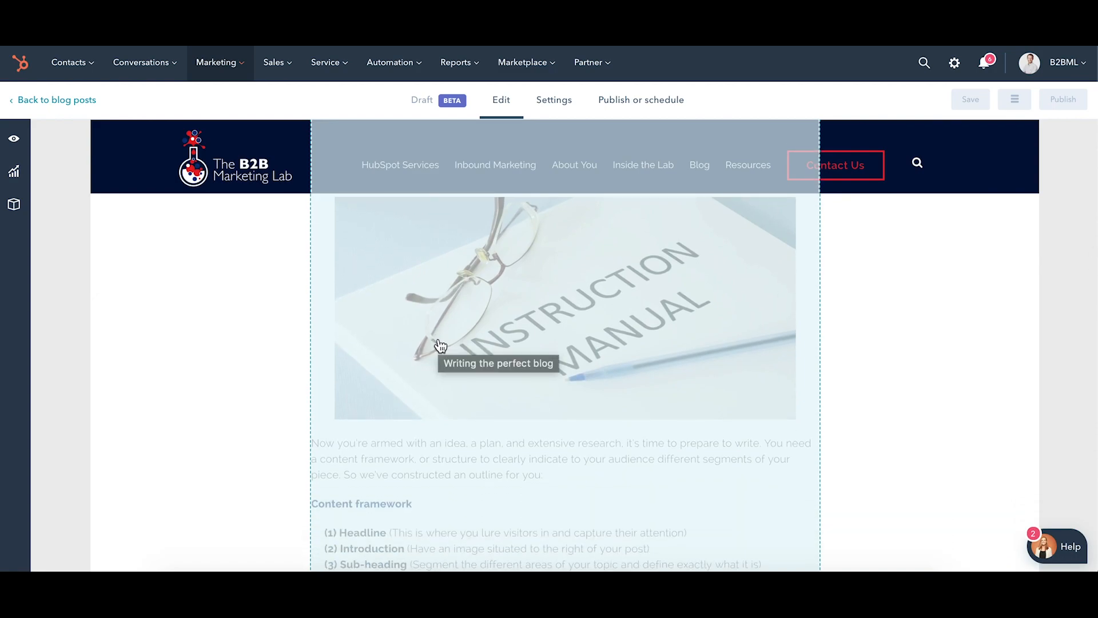
scroll(441, 346, "down", 7)
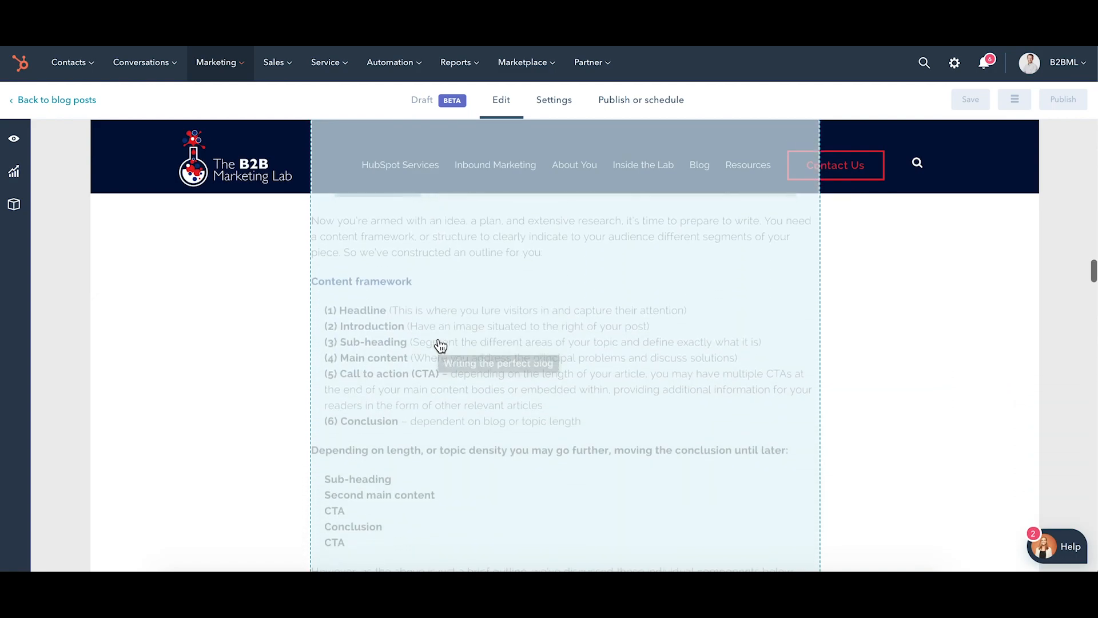
left_click(439, 339)
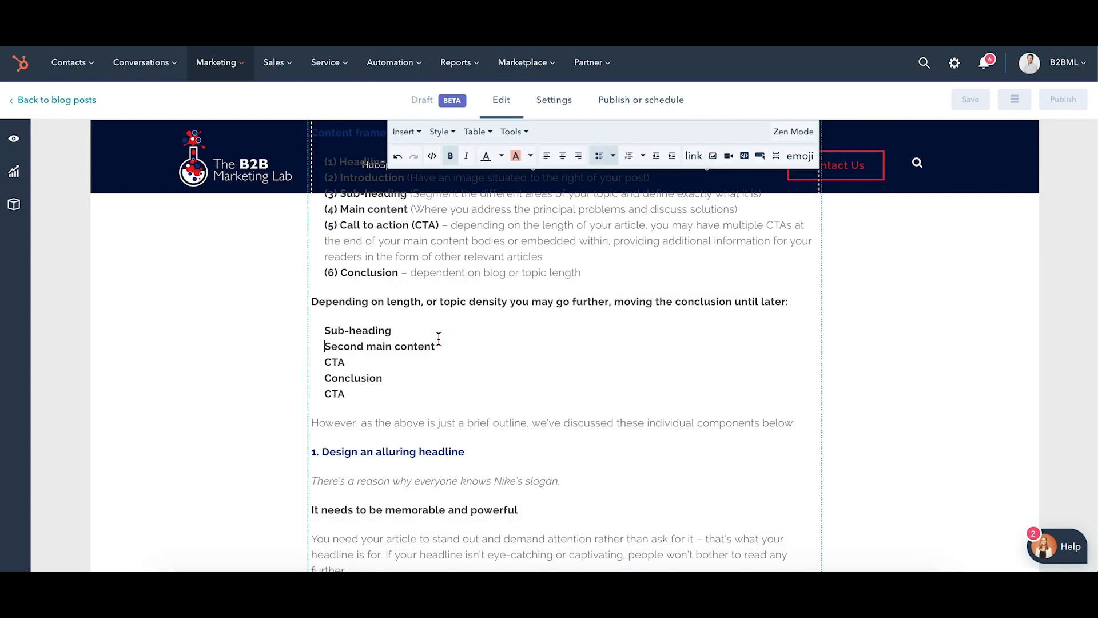
scroll(439, 339, "down", 7)
scroll(438, 339, "down", 4)
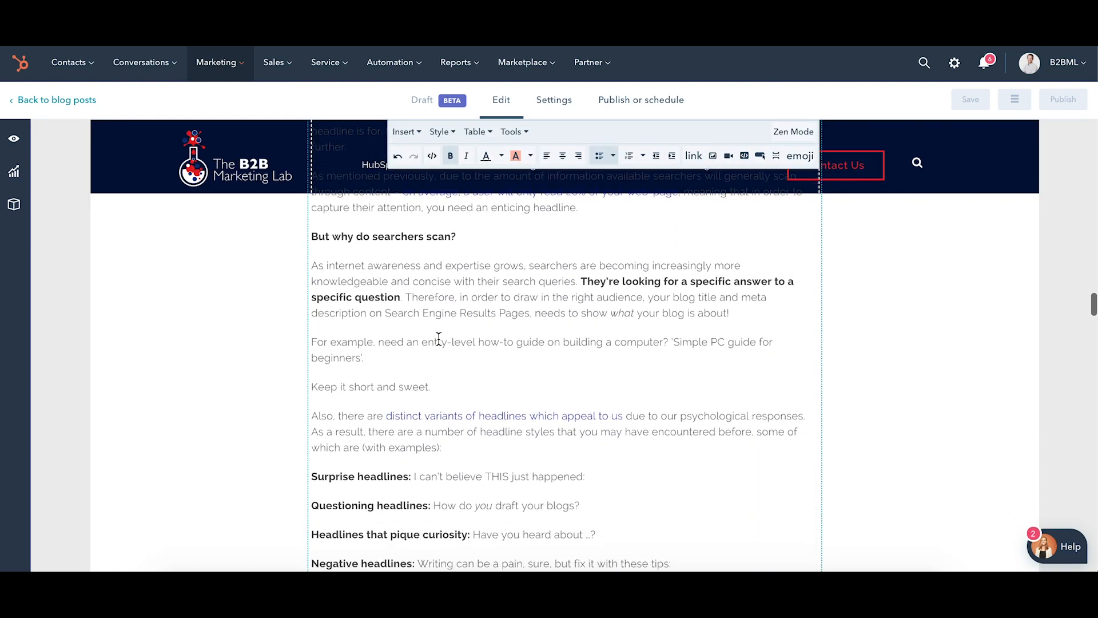
scroll(438, 339, "down", 1)
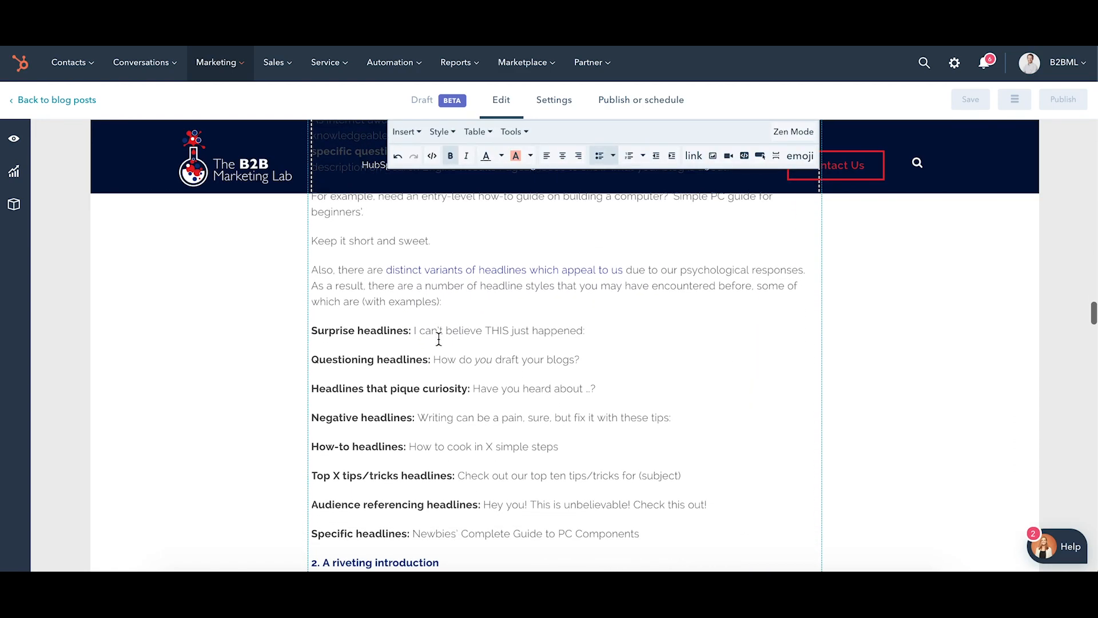
Extend the "Instruction Manual" image's alt text to "Writing the perfect blog, our quick content guide".
scroll(439, 339, "up", 1)
scroll(438, 339, "up", 4)
scroll(438, 339, "up", 3)
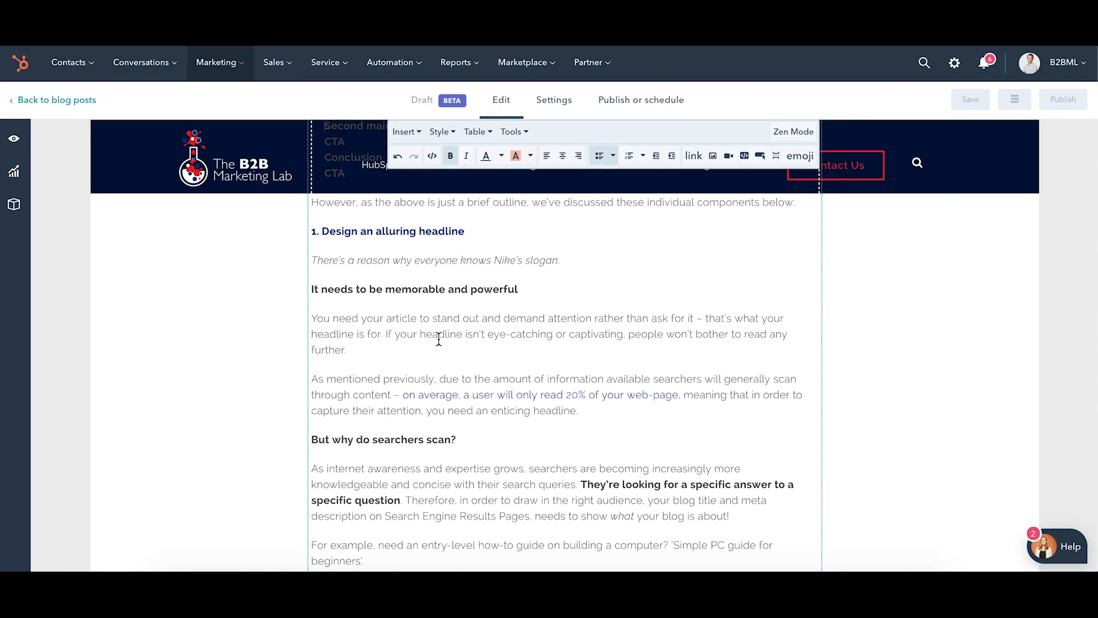
scroll(439, 339, "up", 15)
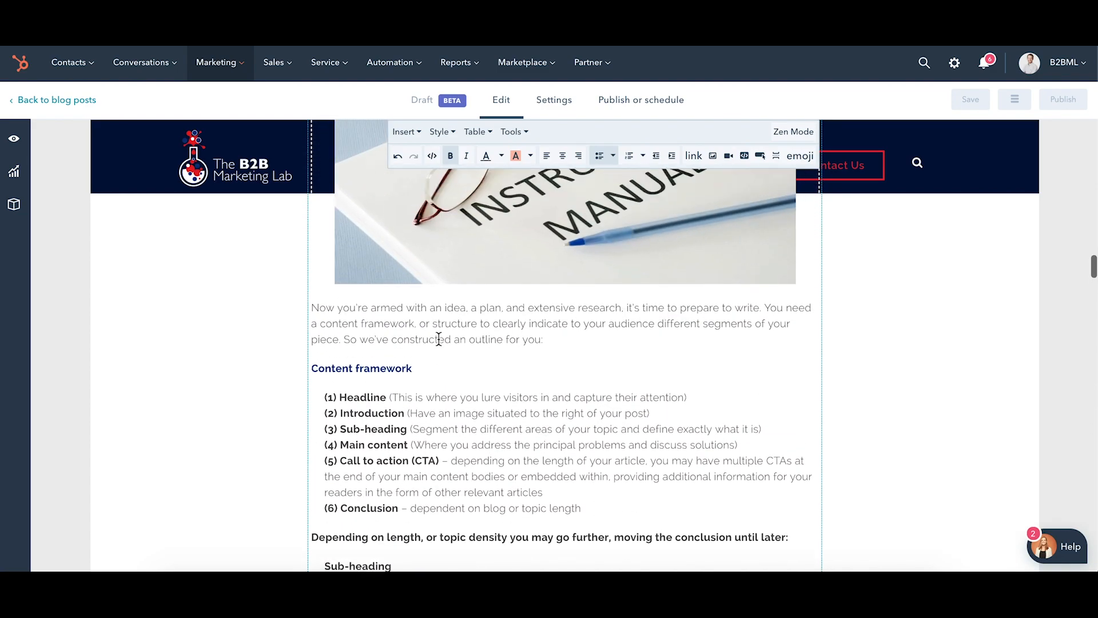
left_click(440, 345)
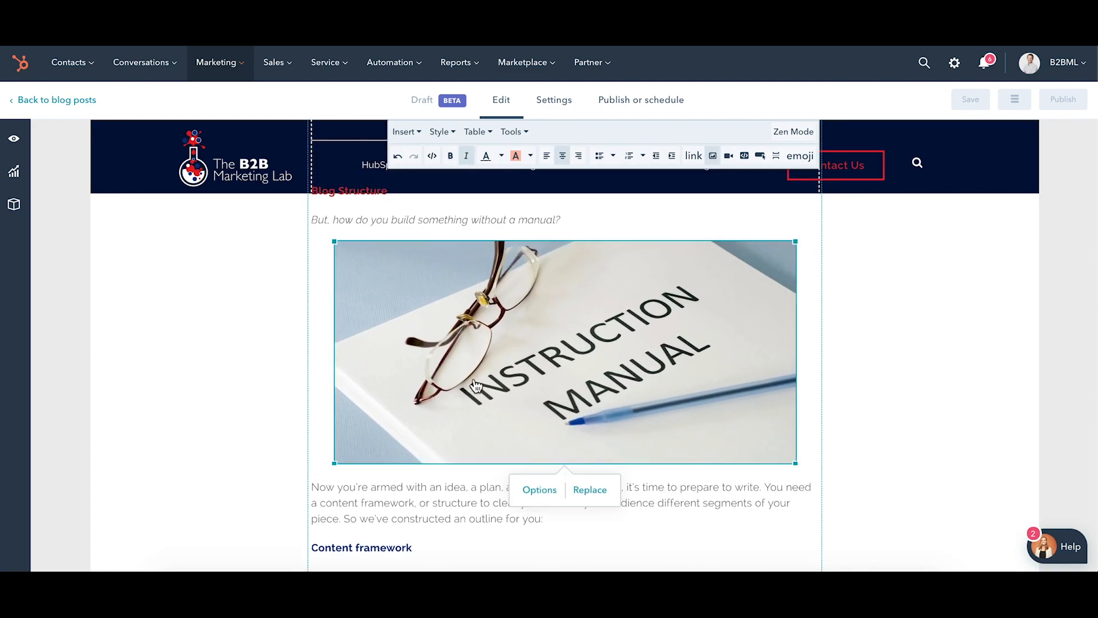
left_click(539, 490)
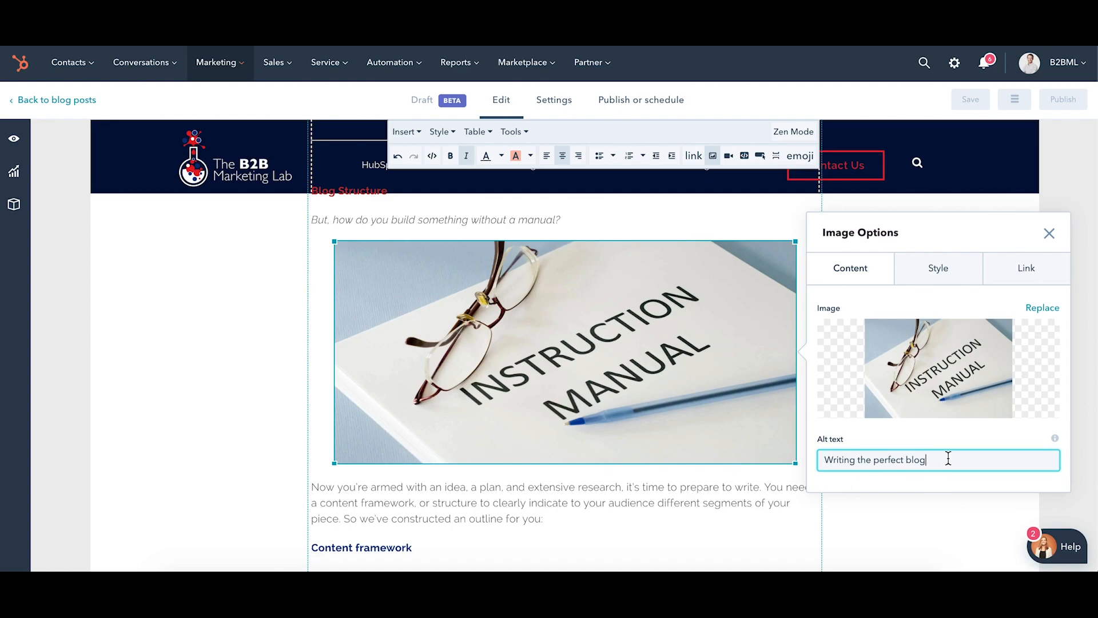
type(", our quick content guide")
left_click(887, 518)
Examine the text, links and formatting from "Content framework" down to the "Main content" and CTA sections.
scroll(645, 496, "down", 8)
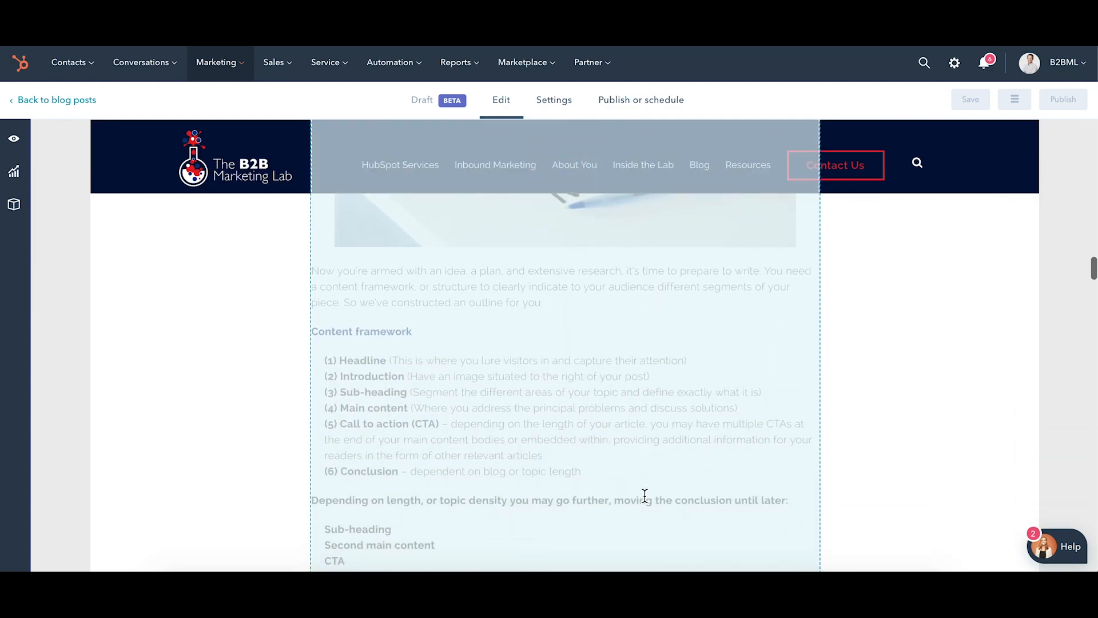
scroll(644, 496, "down", 7)
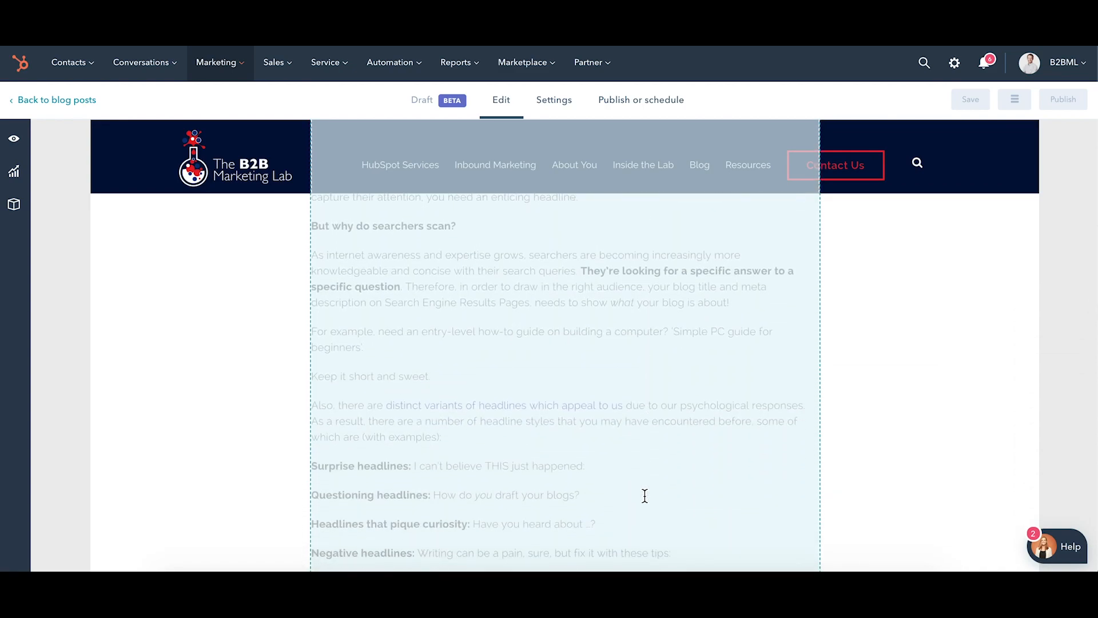
scroll(645, 495, "down", 4)
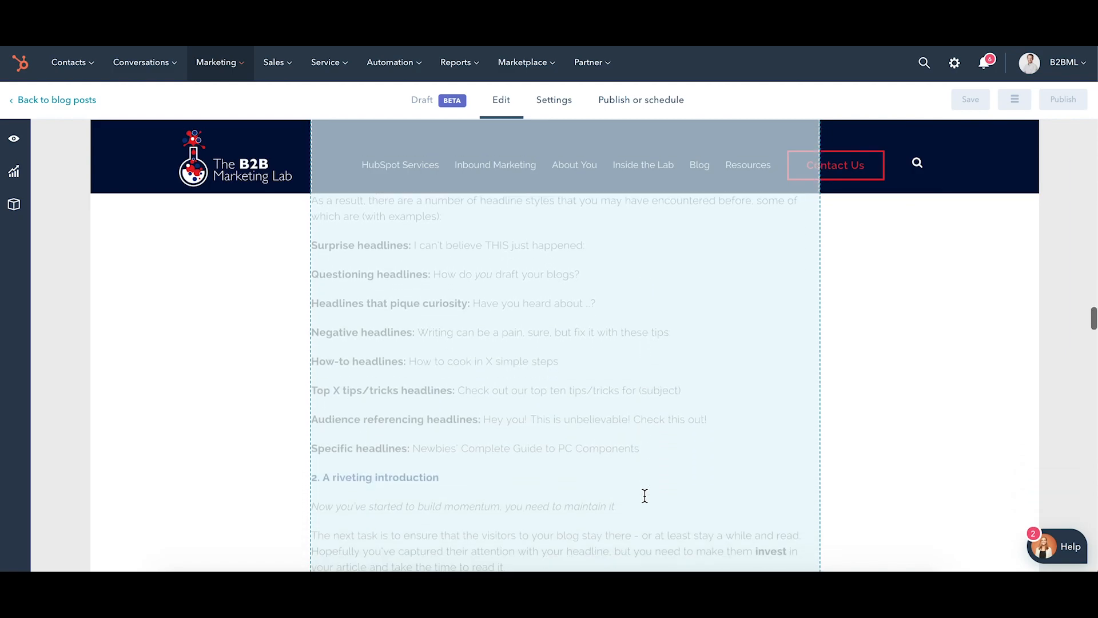
scroll(645, 495, "down", 3)
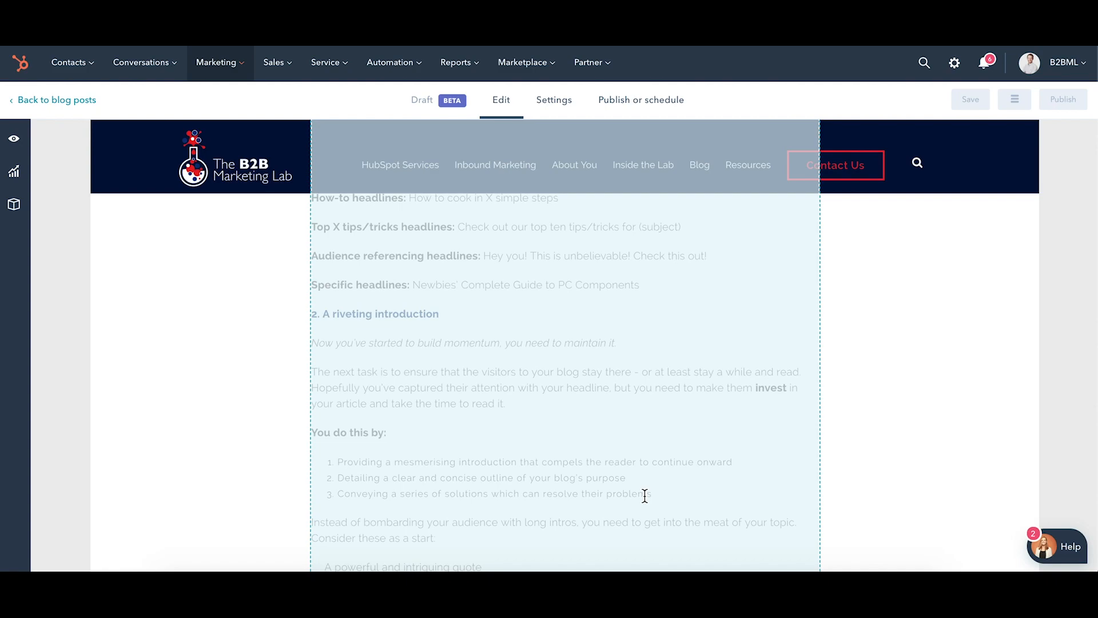
scroll(645, 495, "down", 4)
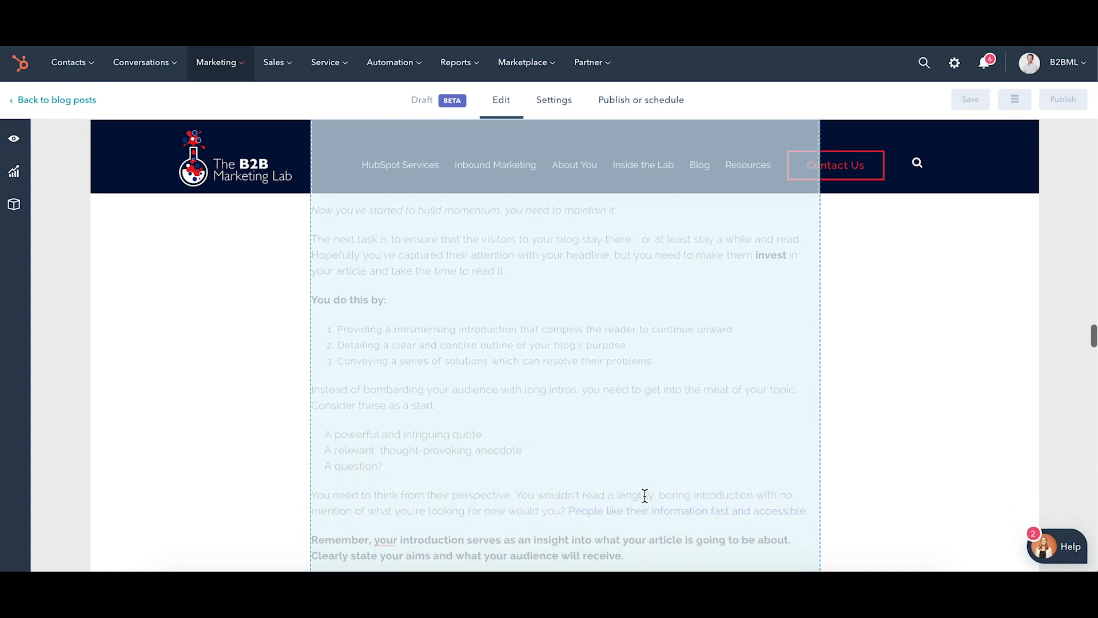
scroll(644, 495, "down", 2)
scroll(645, 496, "down", 5)
scroll(645, 496, "down", 4)
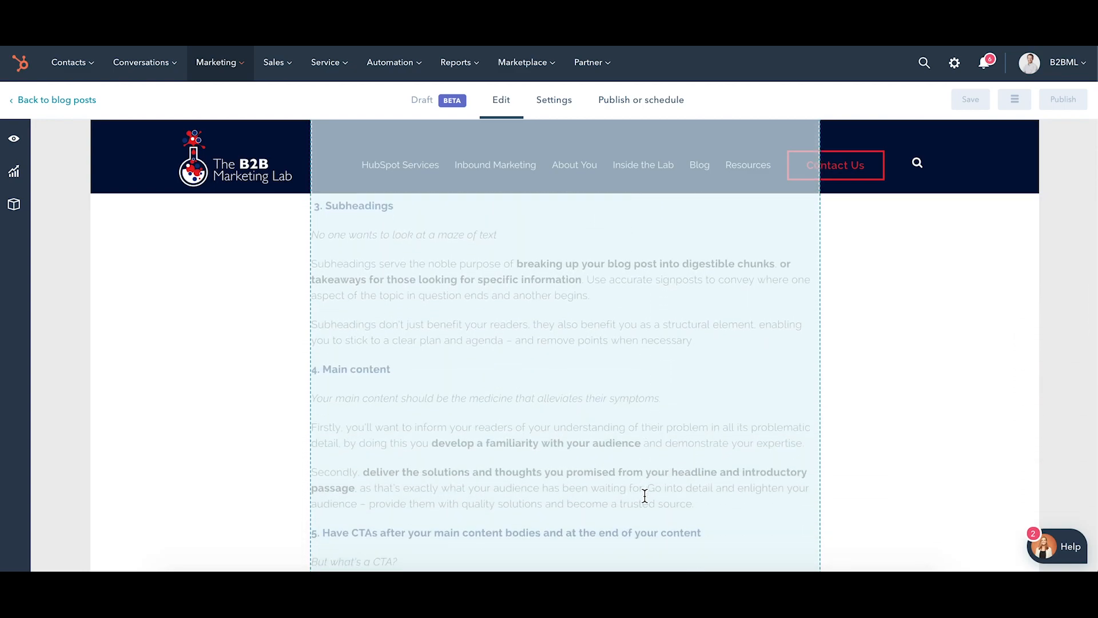